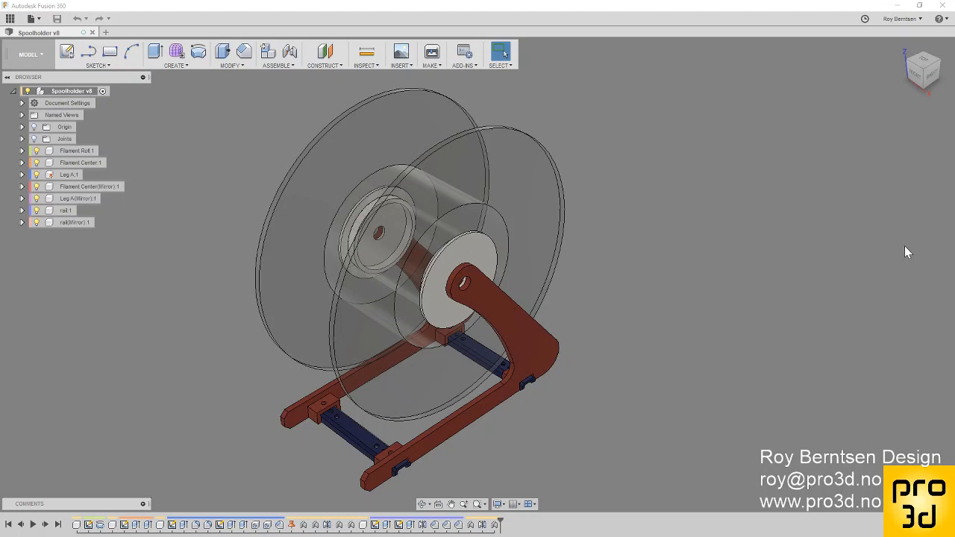
Step: Examine the spool holder assembly from several angles, including the holes in the legs and filament centers
scroll(682, 206, "up", 1)
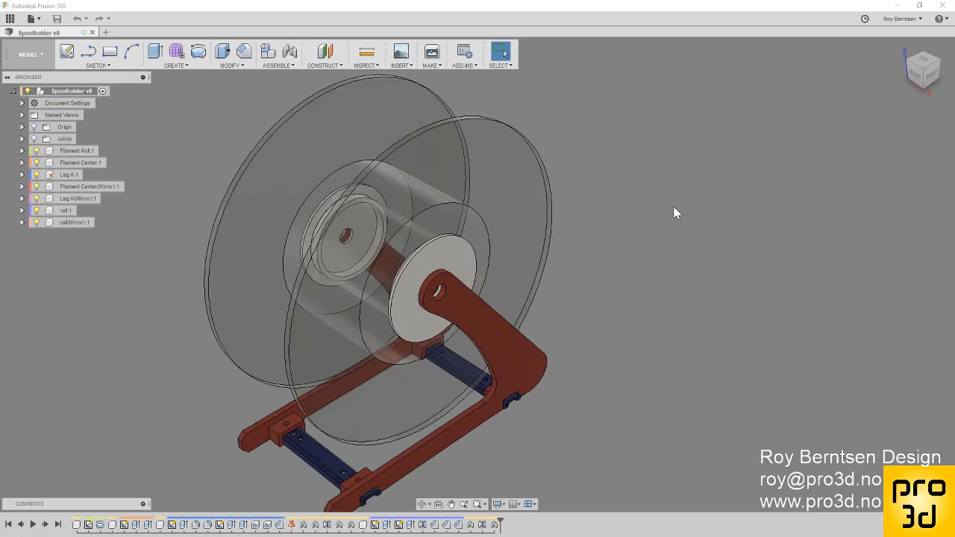
scroll(392, 182, "down", 3)
middle_click_drag(479, 246, 340, 190, "shift")
middle_click_drag(602, 164, 590, 182, "shift")
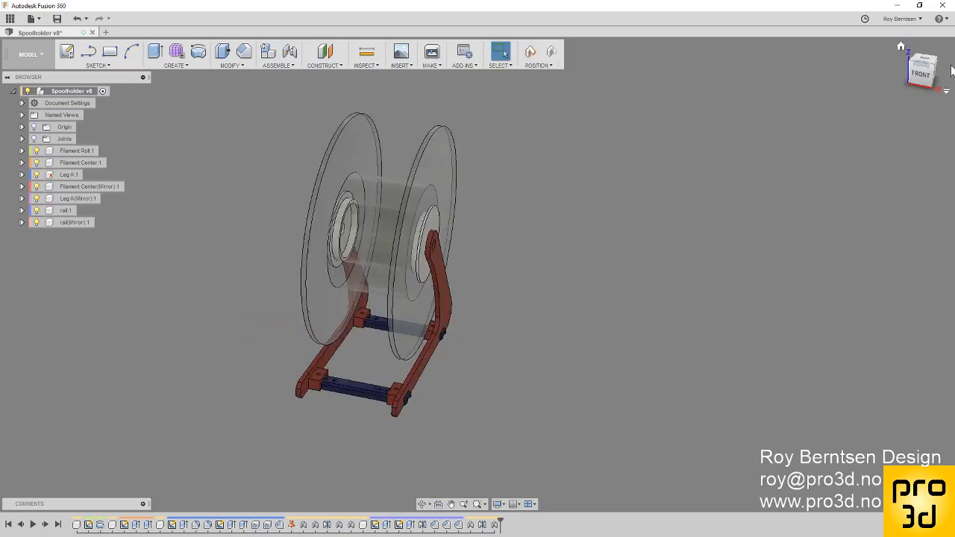
left_click(902, 47)
scroll(601, 254, "up", 5)
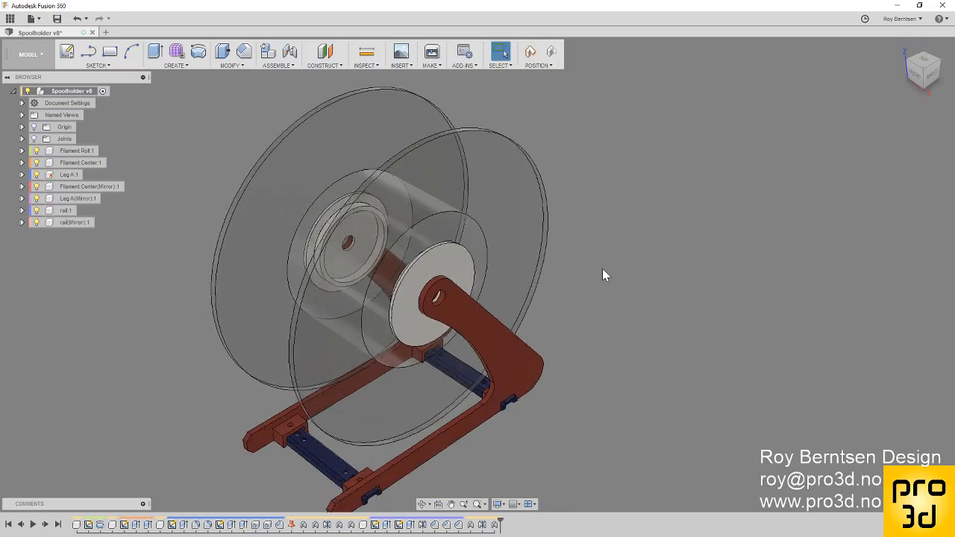
scroll(374, 315, "up", 2)
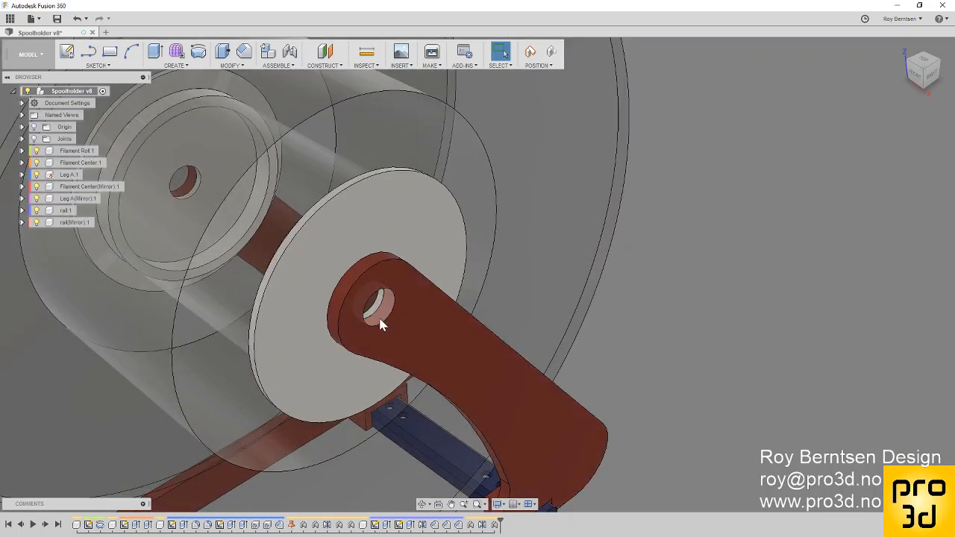
scroll(381, 321, "down", 8)
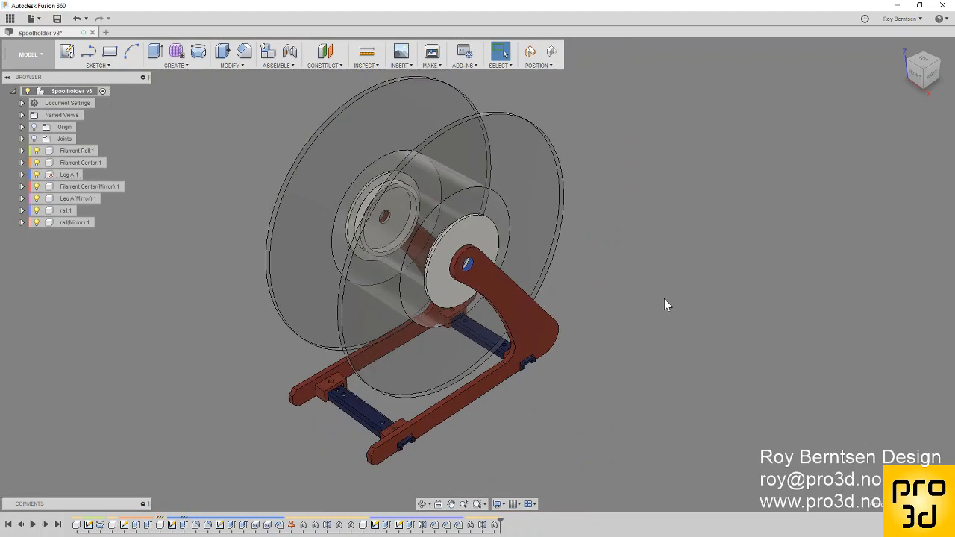
left_click(664, 299)
Step: Show the assembly's origin planes and hide the Filament Roll component
left_click(34, 129)
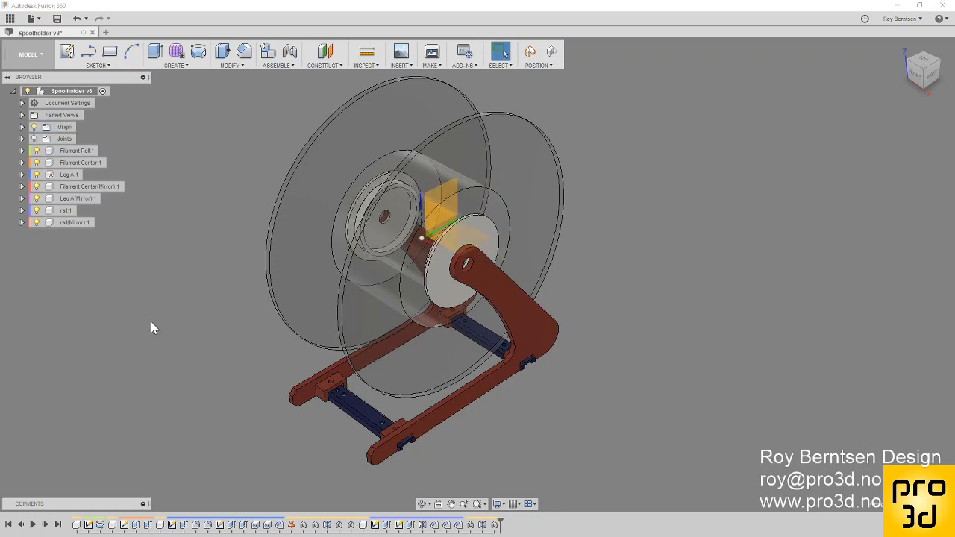
middle_click_drag(150, 318, 177, 330, "shift")
scroll(414, 171, "up", 5)
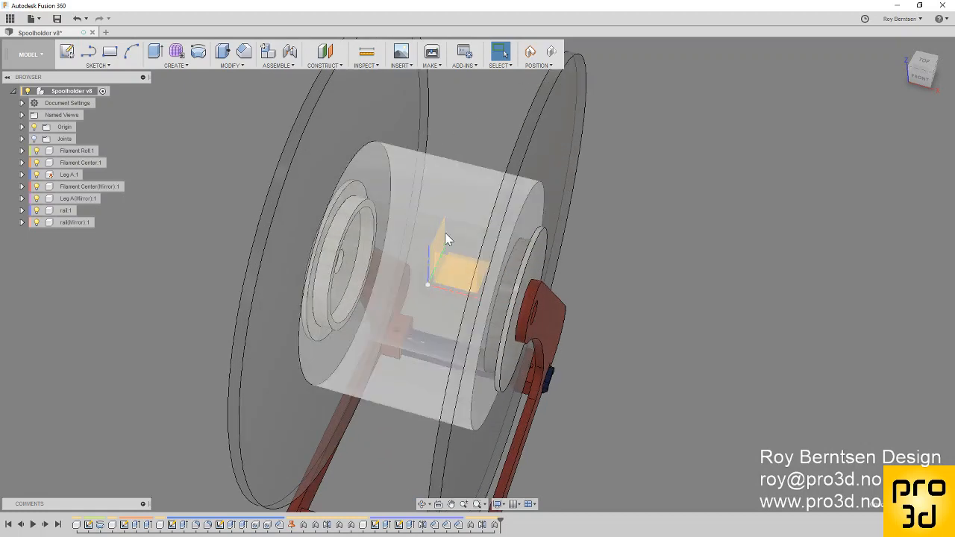
left_click(37, 155)
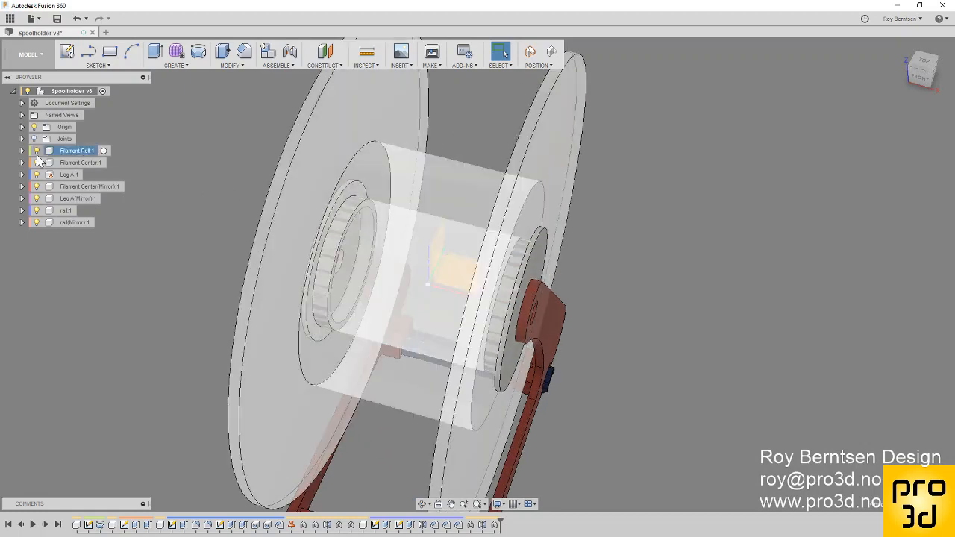
left_click(36, 152)
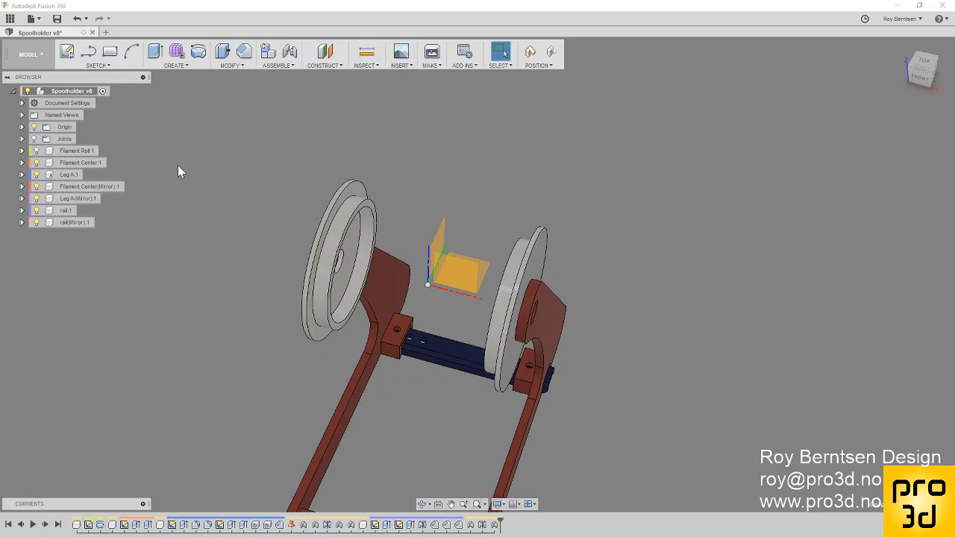
Step: Start a sketch at assembly level on the vertical origin plane parallel to the filament center discs
middle_click_drag(223, 217, 205, 208, "shift")
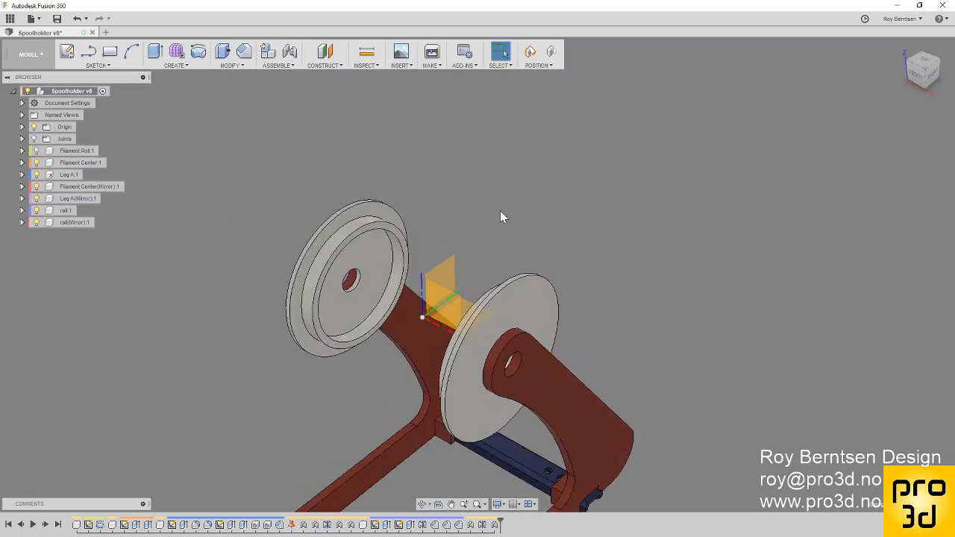
scroll(496, 235, "up", 3)
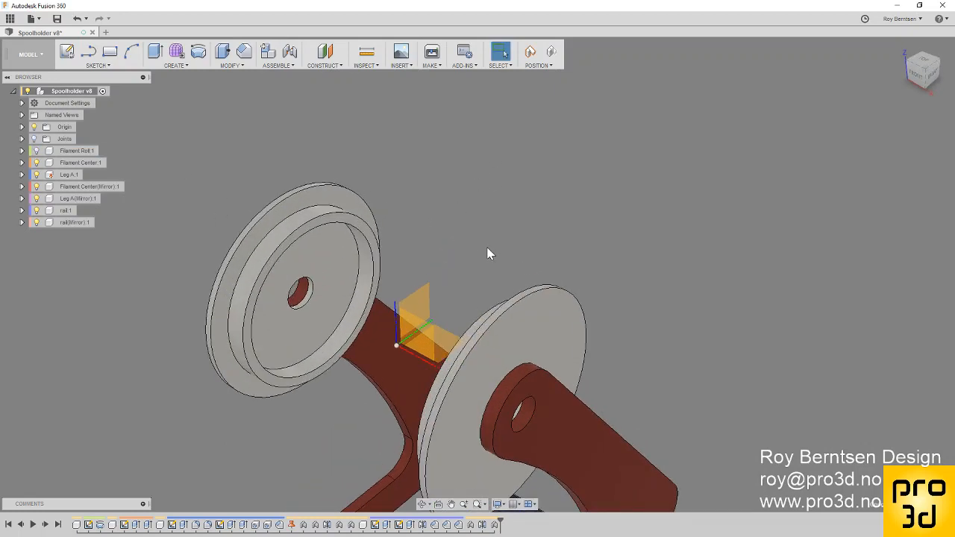
left_click(417, 304)
left_click(68, 56)
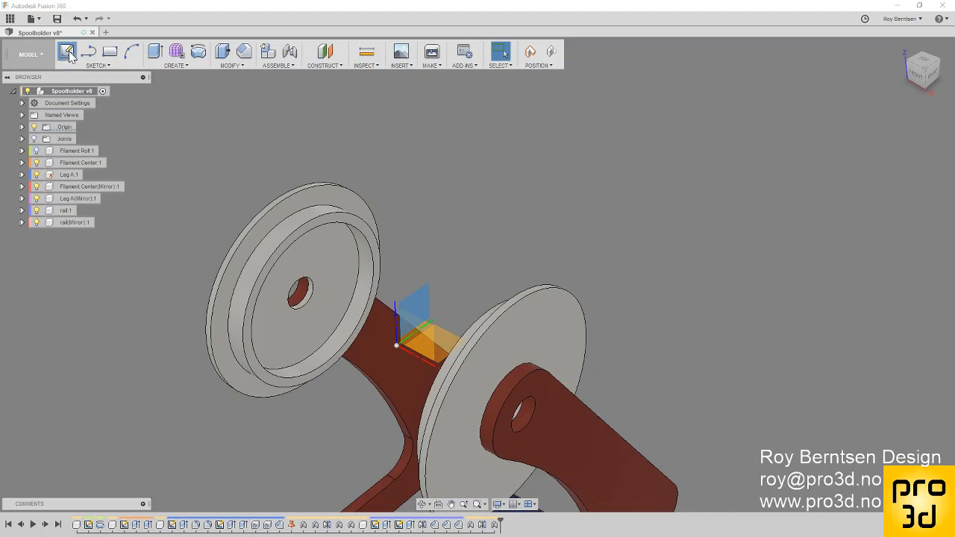
left_click(489, 289)
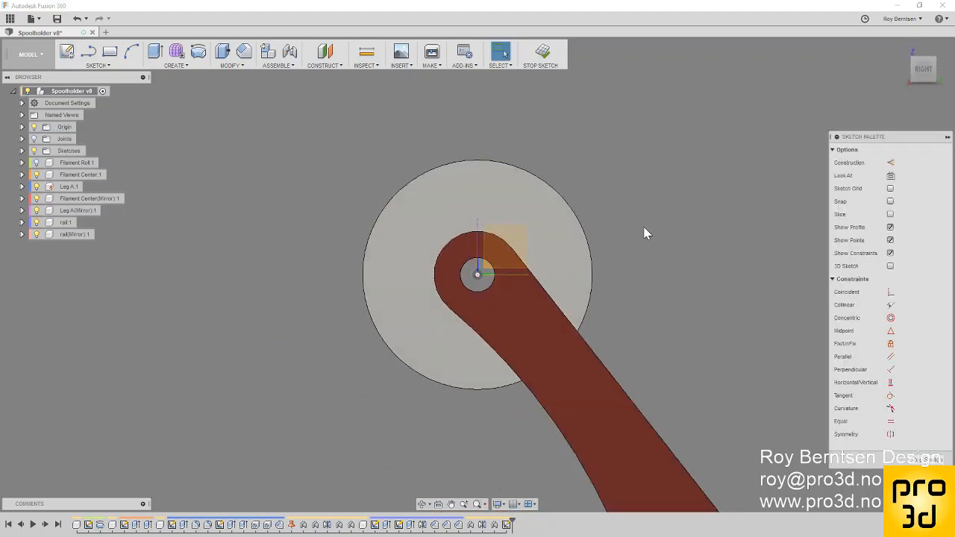
Step: Sketch a circle about 9.5 mm in diameter centred on the origin, inside the leg's hole
scroll(659, 225, "up", 2)
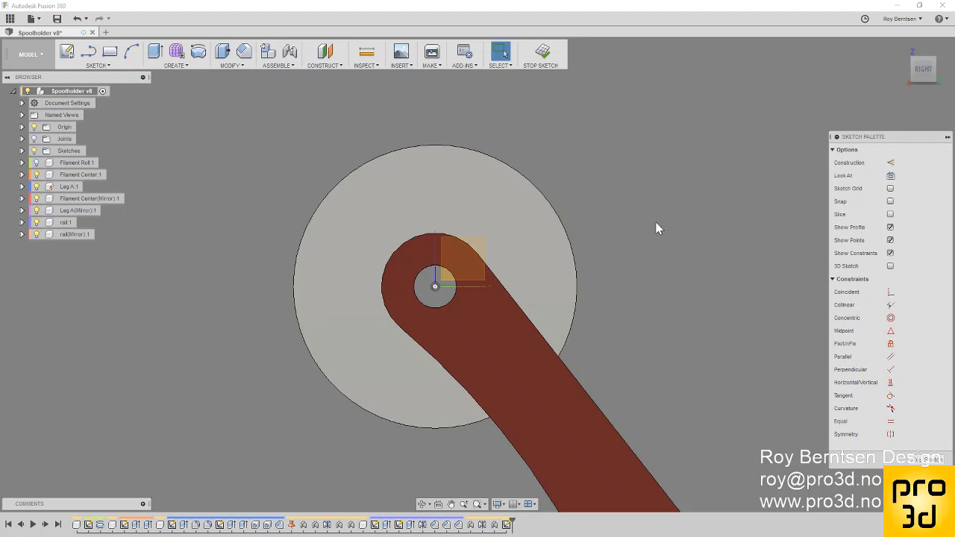
left_click(433, 287)
left_click(602, 210)
key("c")
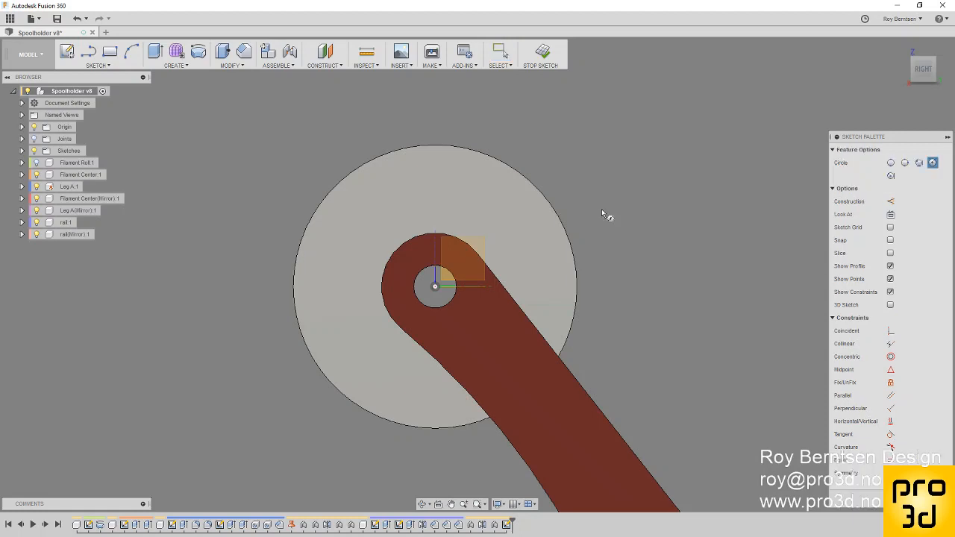
left_click(436, 288)
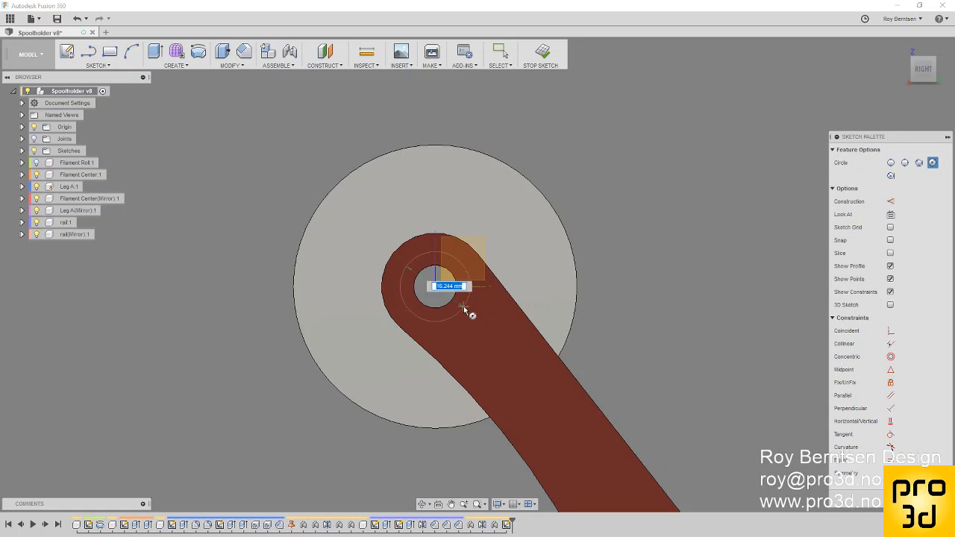
scroll(456, 303, "up", 6)
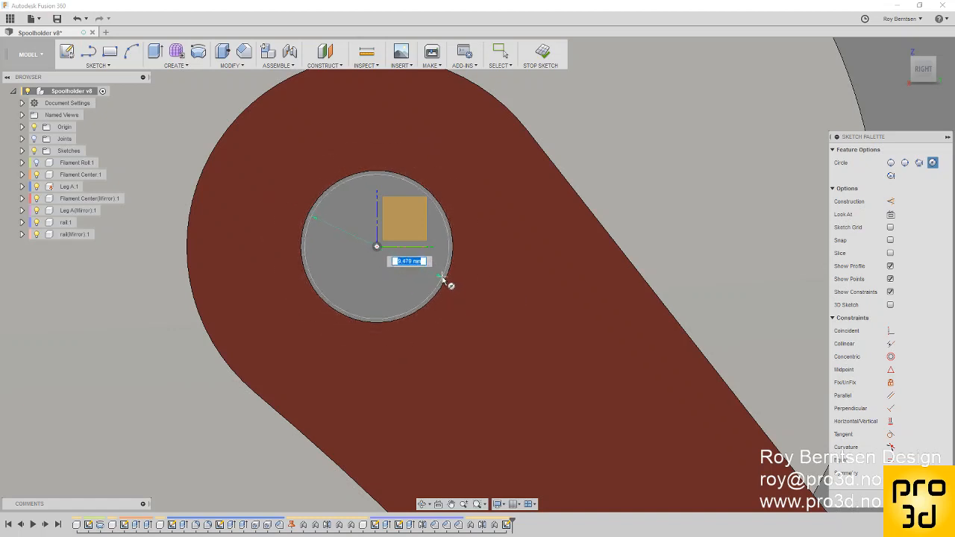
left_click(442, 277)
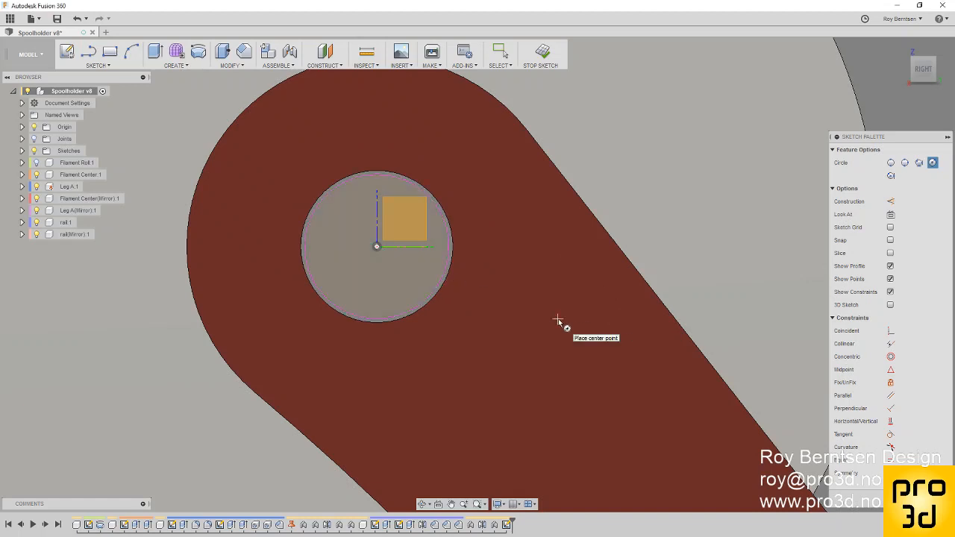
key("Escape")
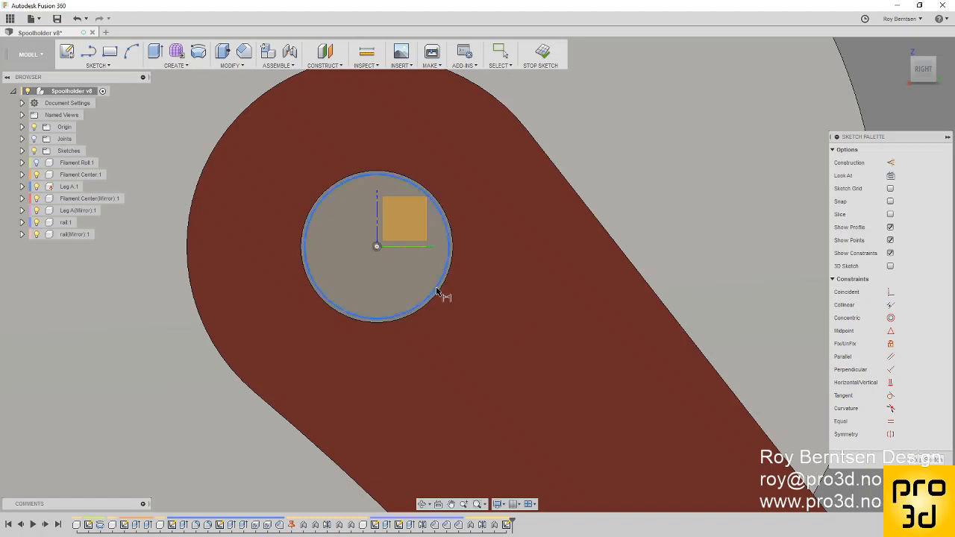
Step: Dimension the circle's diameter as 9 mm and finish the sketch
left_click(440, 297)
left_click(203, 408)
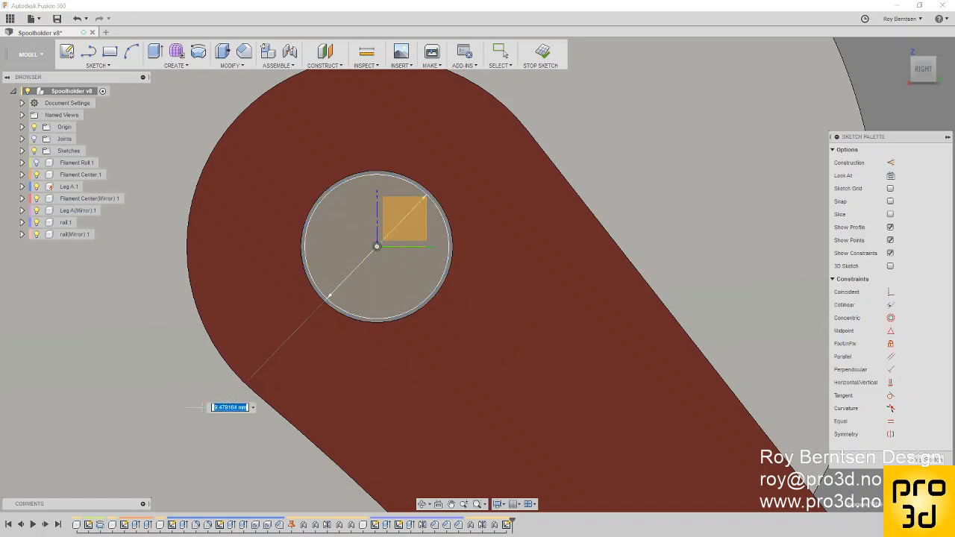
type("9")
key("Return")
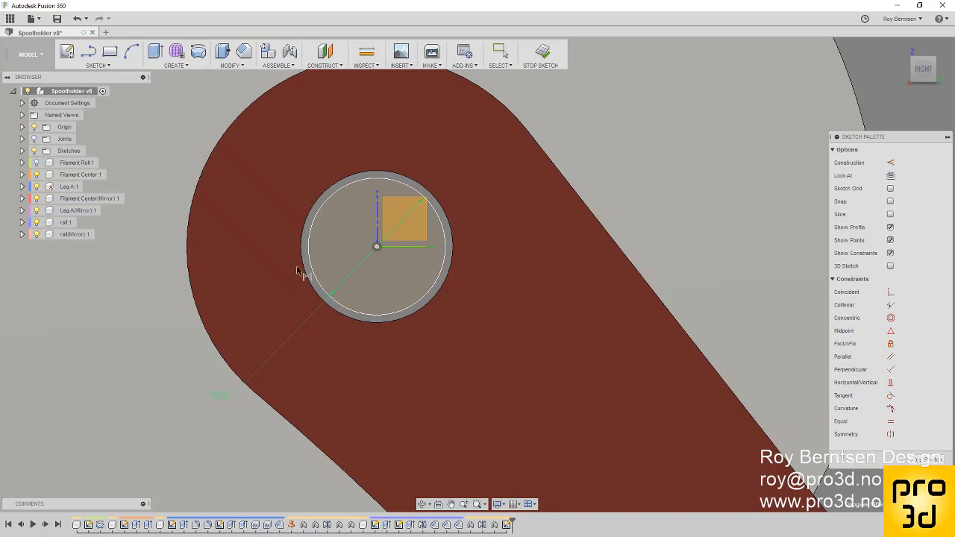
scroll(363, 179, "down", 5)
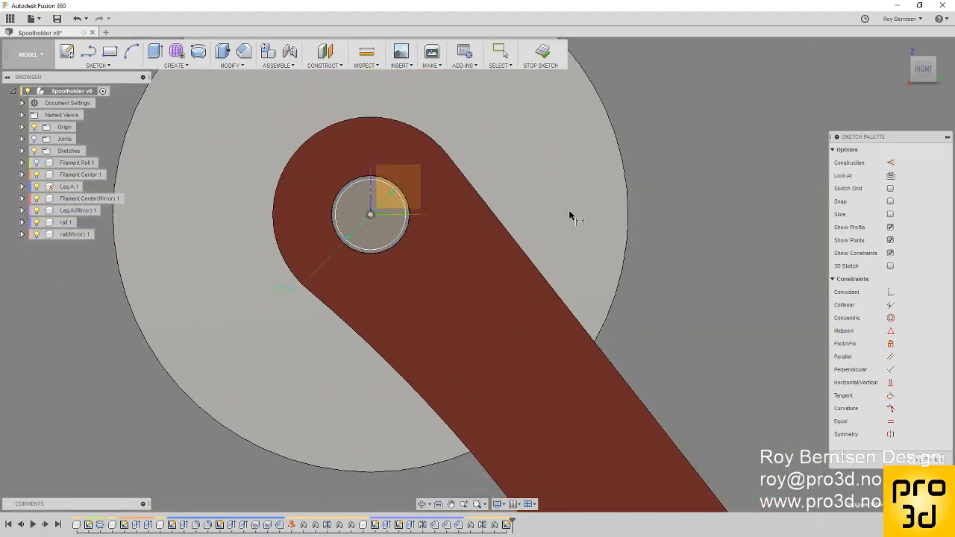
left_click(544, 52)
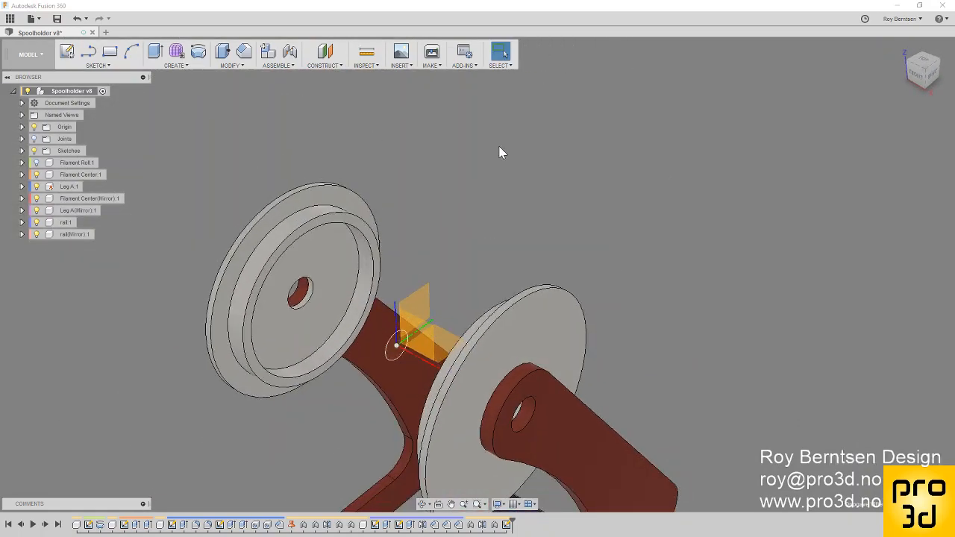
Step: Delete the assembly-level circle sketch from the design history
scroll(394, 145, "down", 3)
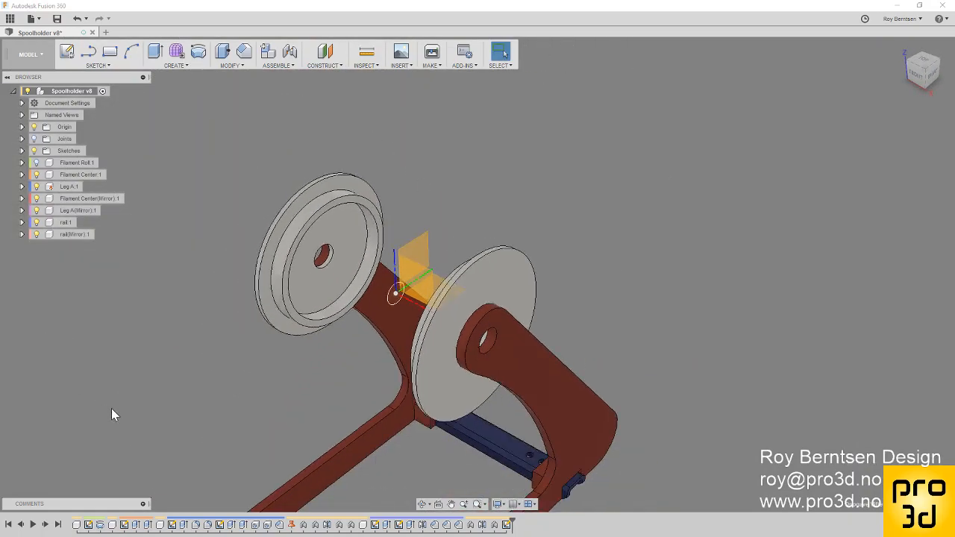
scroll(324, 177, "down", 3)
scroll(439, 369, "up", 2)
scroll(548, 213, "up", 3)
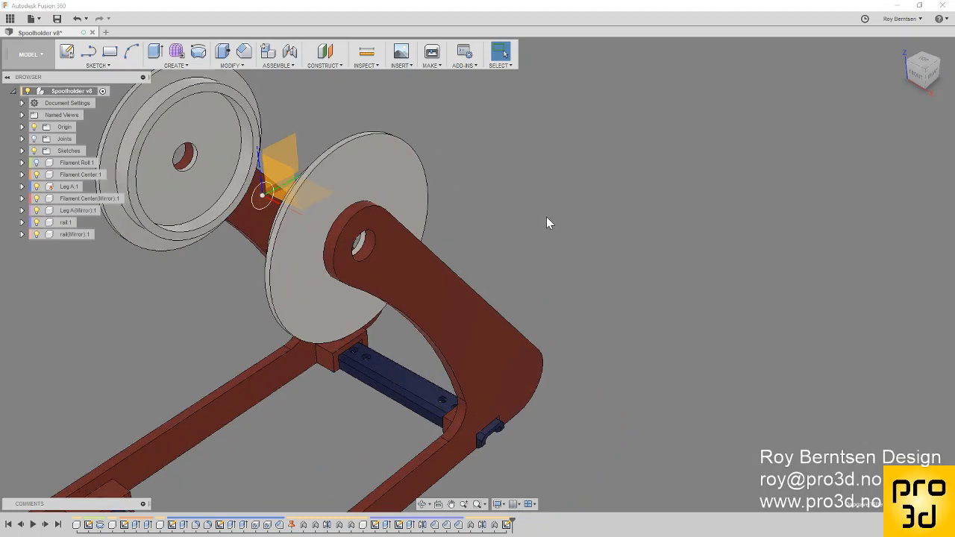
scroll(538, 201, "down", 1)
scroll(365, 113, "down", 1)
scroll(342, 96, "up", 1)
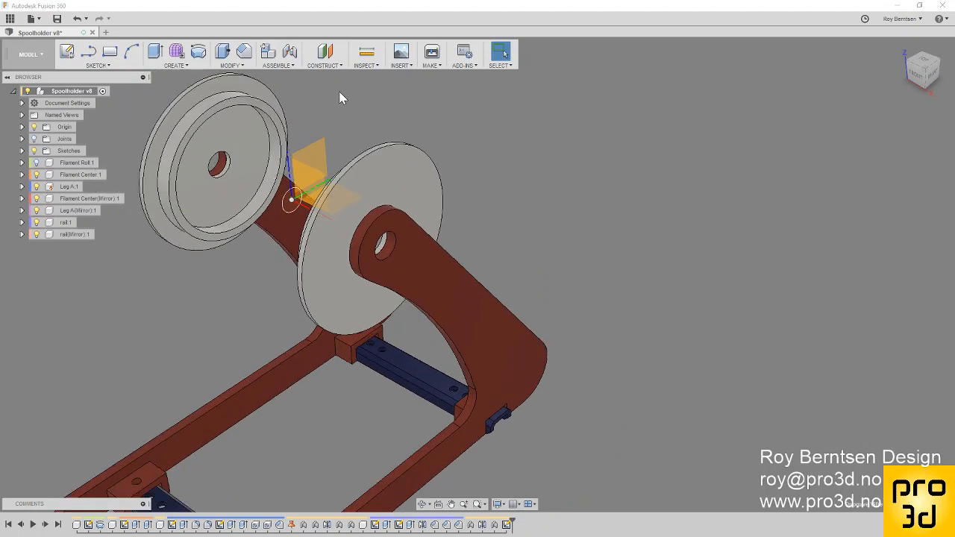
right_click(507, 525)
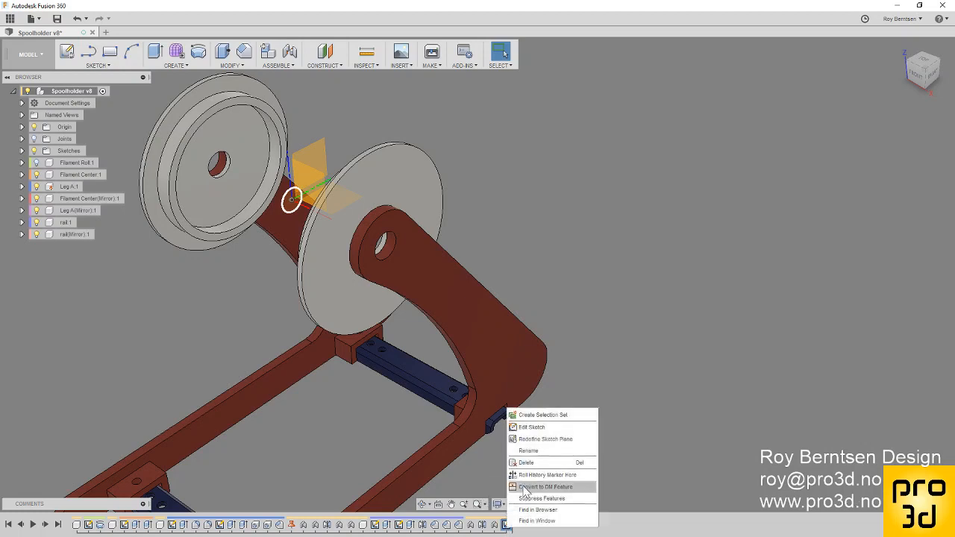
left_click(536, 460)
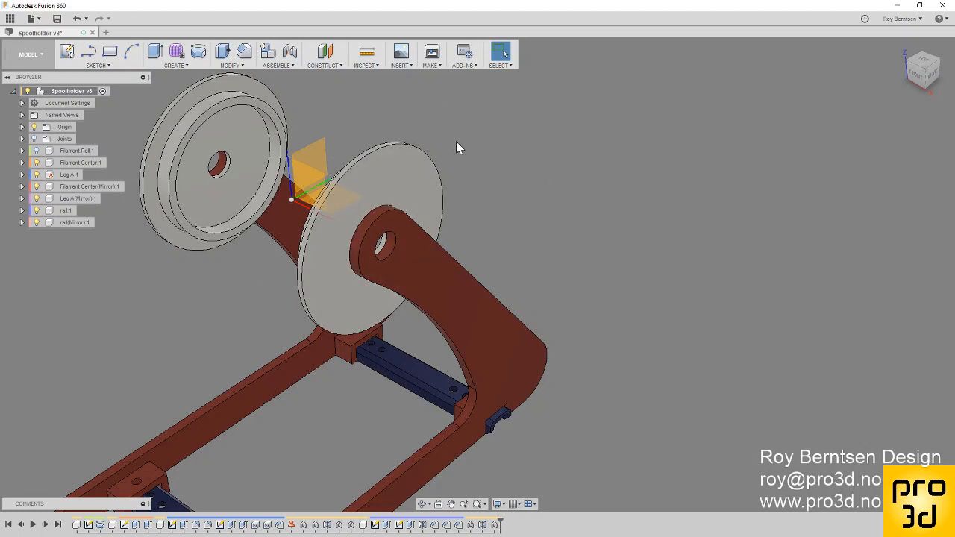
Step: Create a new, activated empty component named Rod under the top-level assembly
left_click(269, 53)
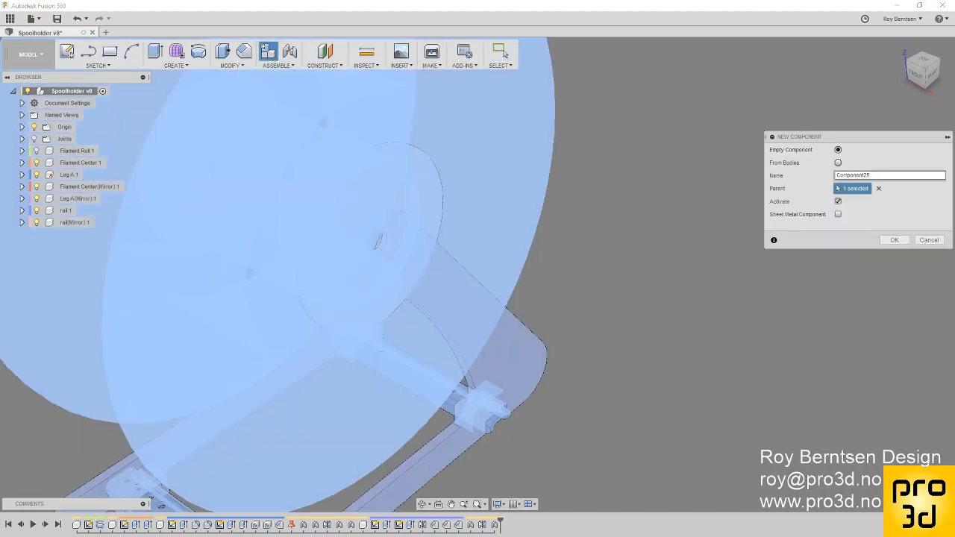
double_click(888, 175)
type("Rod")
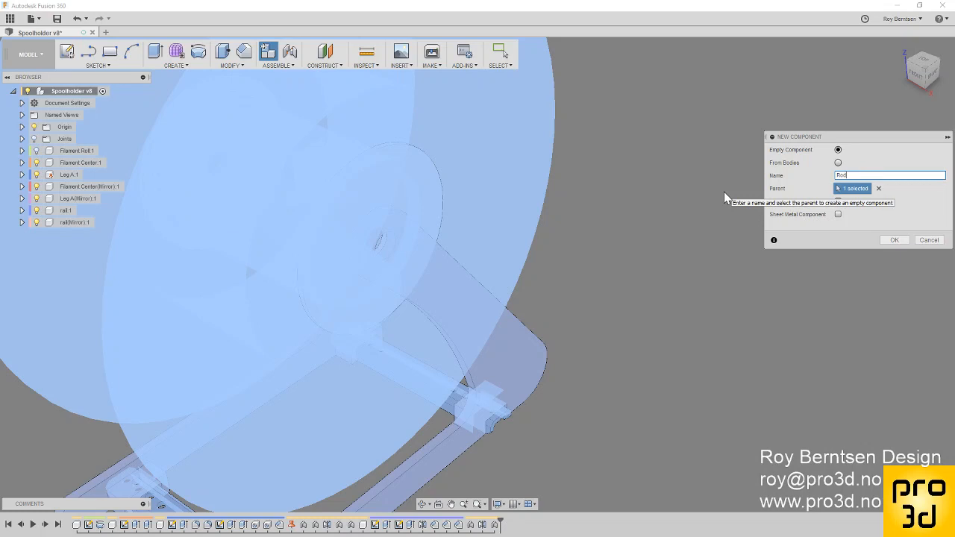
key("Return")
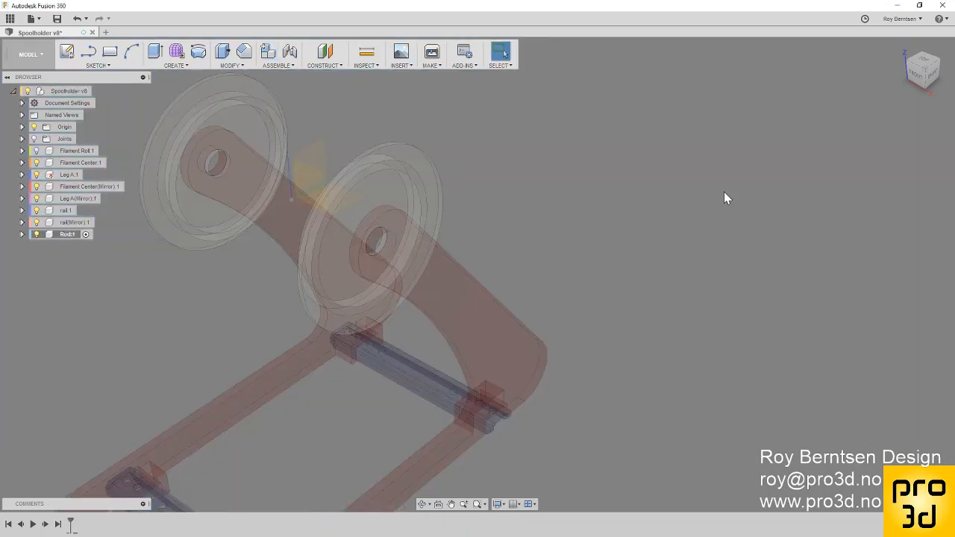
Step: Sketch a 9 mm diameter circle centred on the origin, on the vertical origin plane perpendicular to the leg holes' axis
left_click(67, 52)
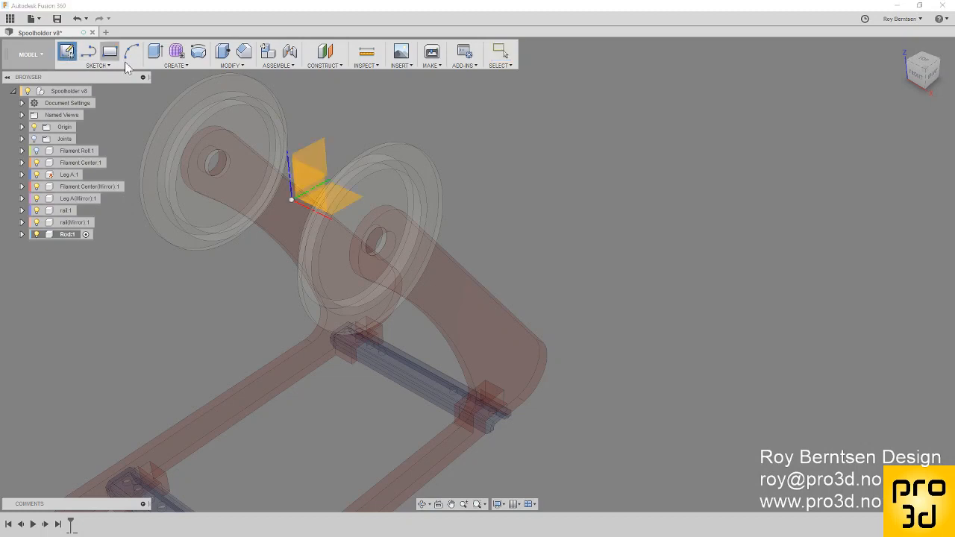
left_click(315, 158)
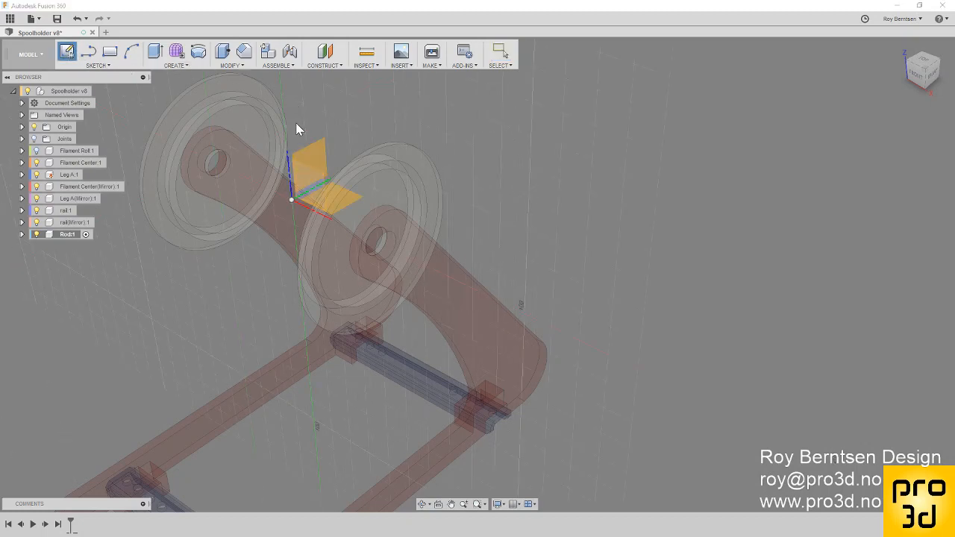
left_click(315, 159)
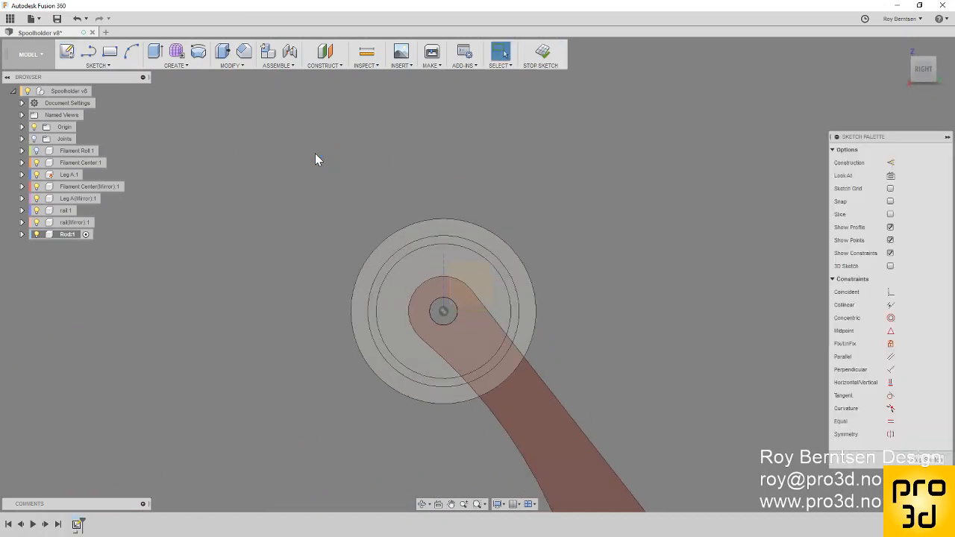
key("c")
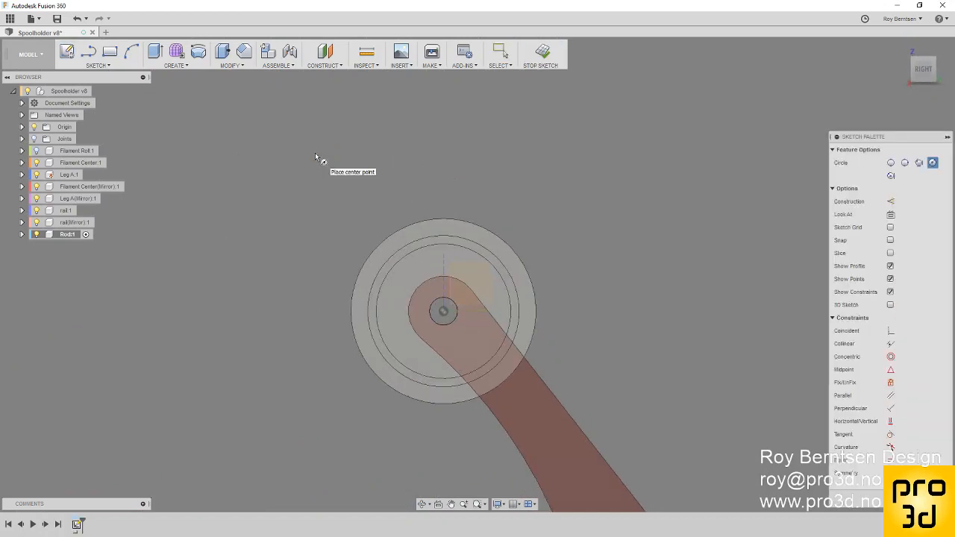
scroll(315, 159, "down", 2)
scroll(403, 288, "up", 4)
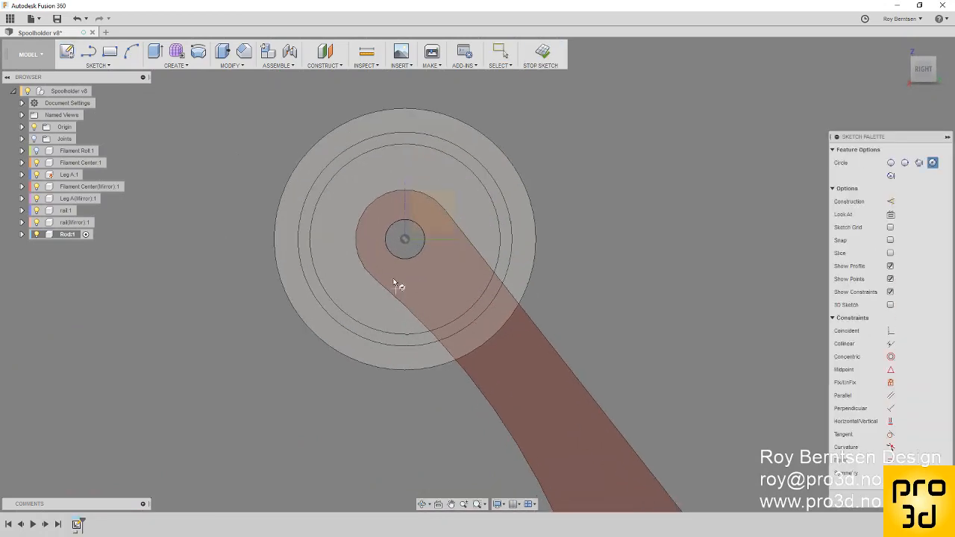
left_click(404, 240)
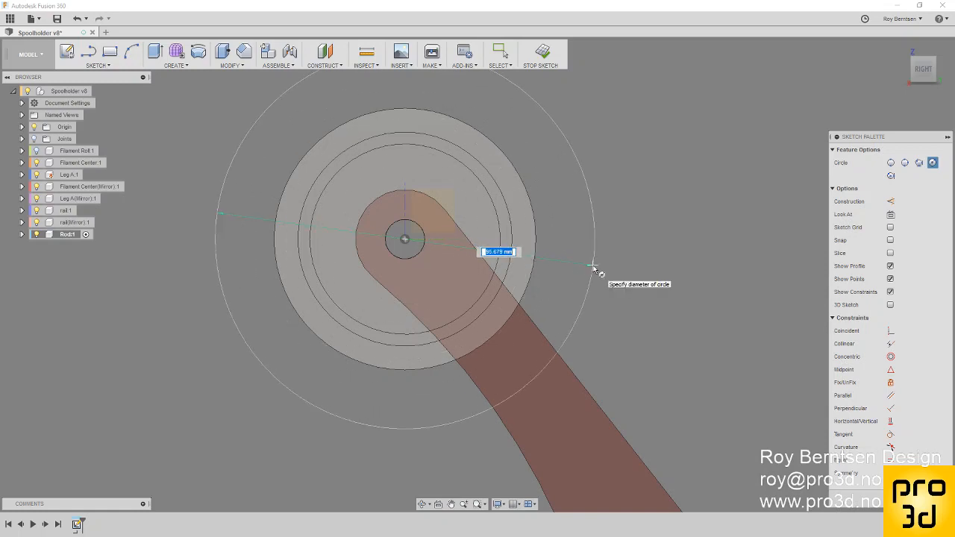
type("9")
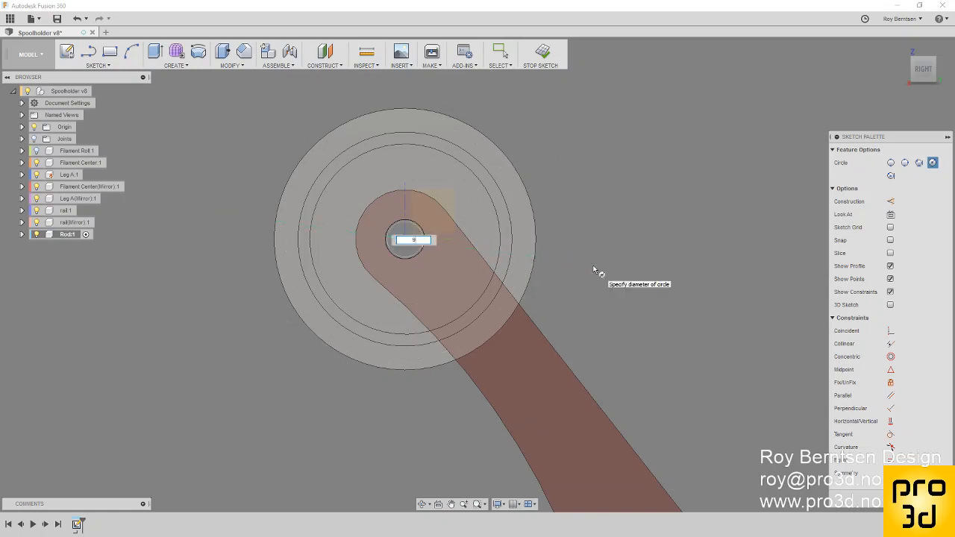
key("Return")
key("Escape")
Step: Move the circle's diameter dimension clear of the spool parts and finish the sketch
scroll(558, 261, "up", 3)
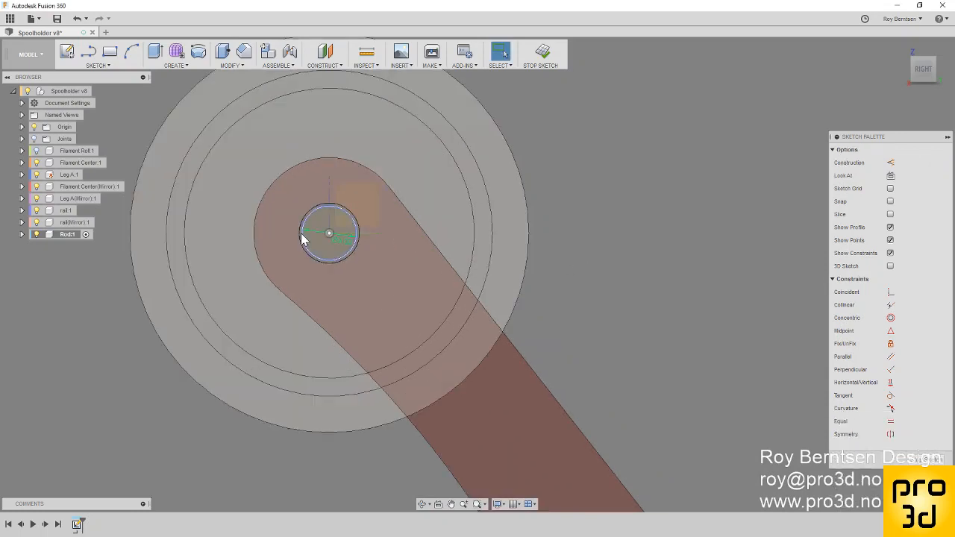
key("d")
left_click(351, 255)
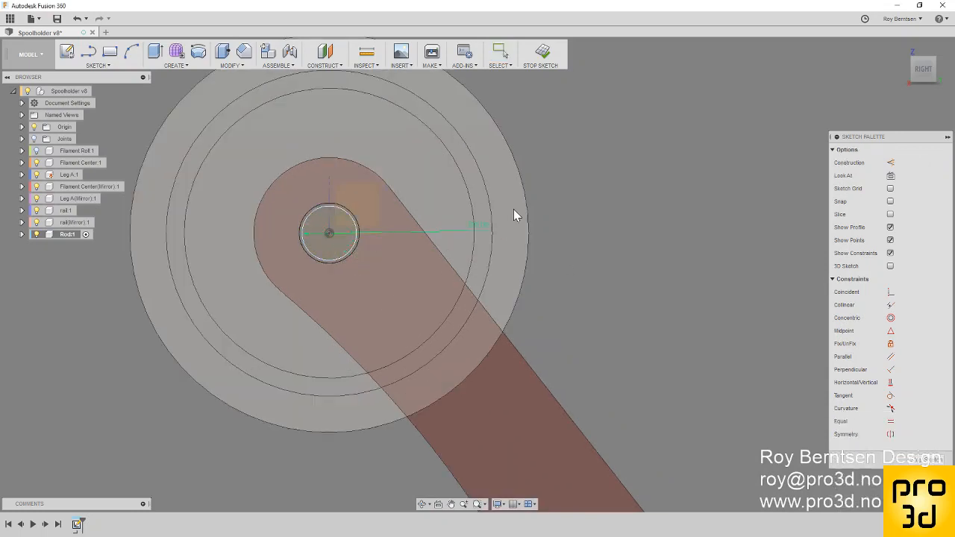
left_click(549, 138)
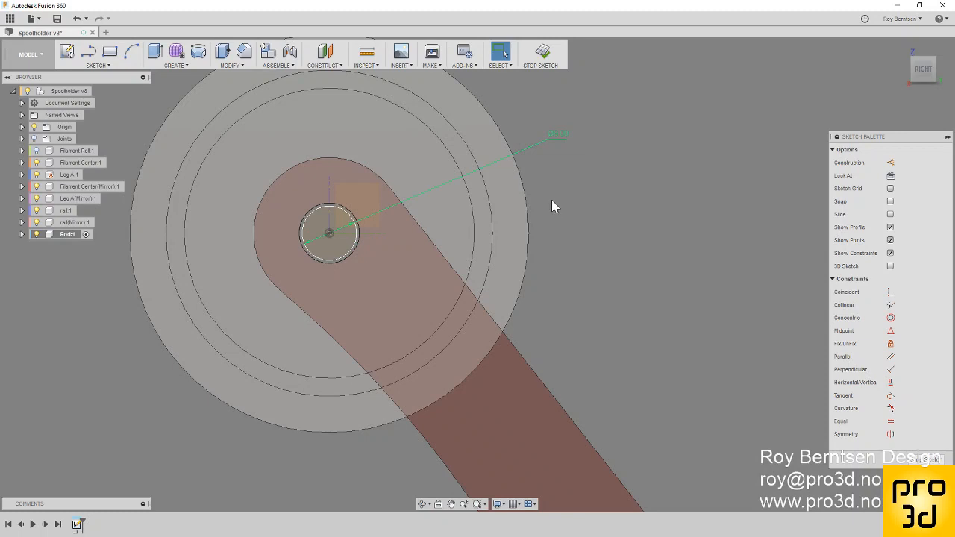
left_click(545, 56)
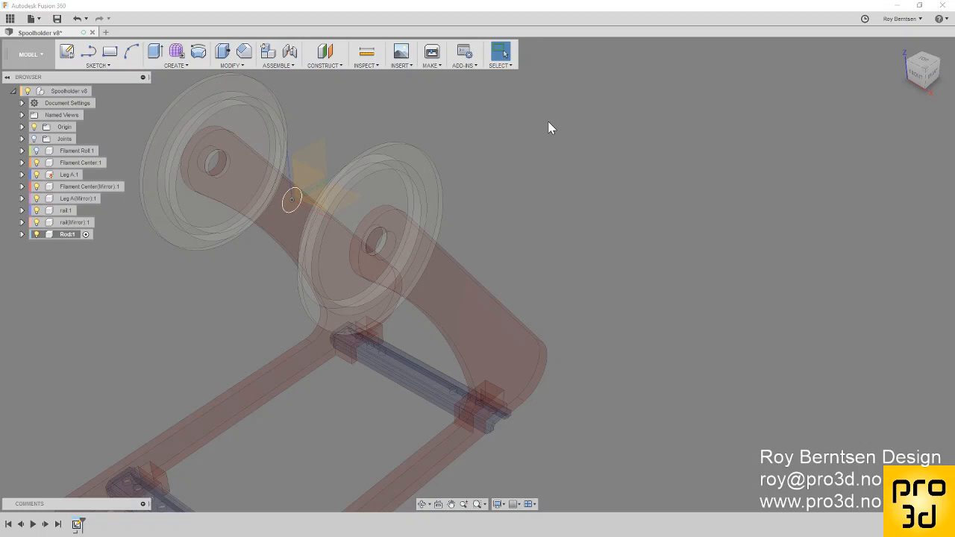
Step: Extrude the circle symmetrically 48 mm to each side as a new body, reaching past both legs
key("e")
left_click(293, 203)
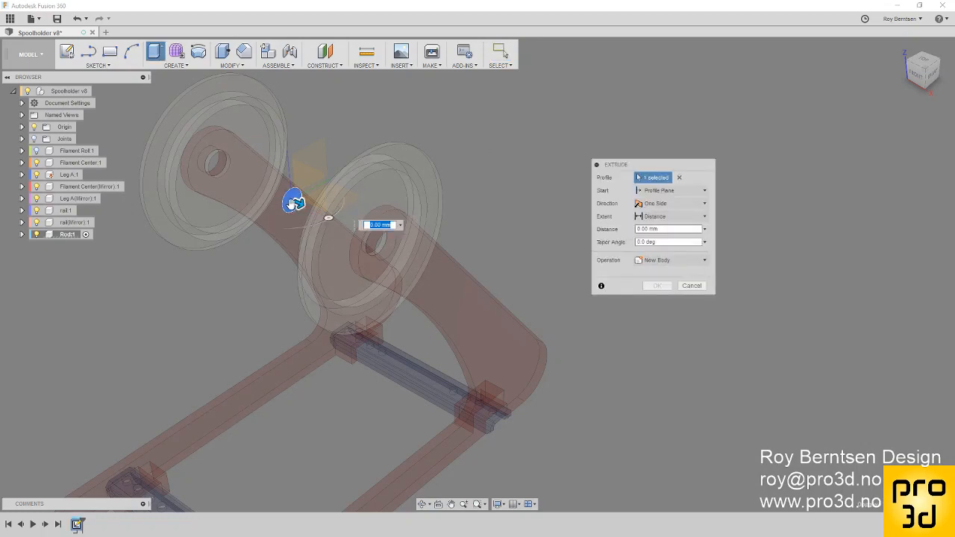
left_click_drag(294, 203, 395, 250)
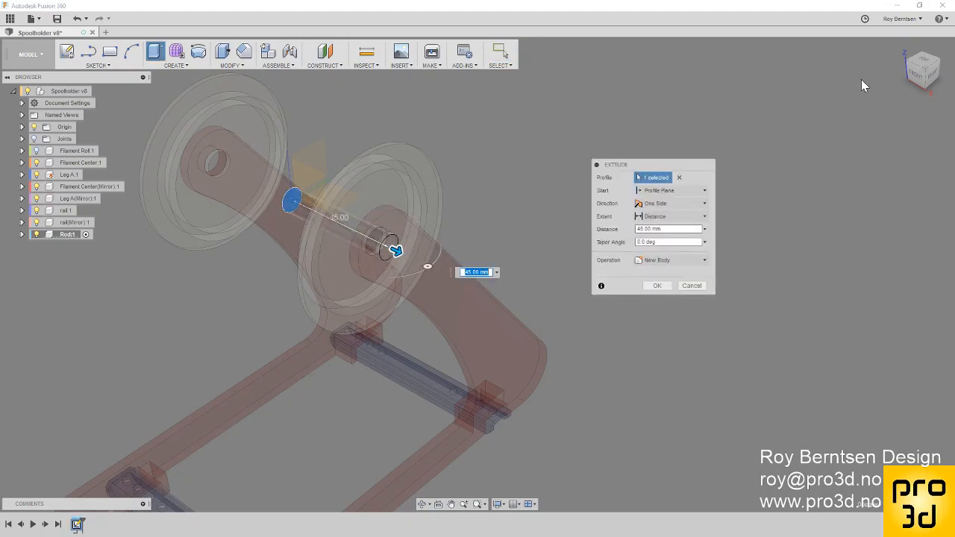
left_click(918, 75)
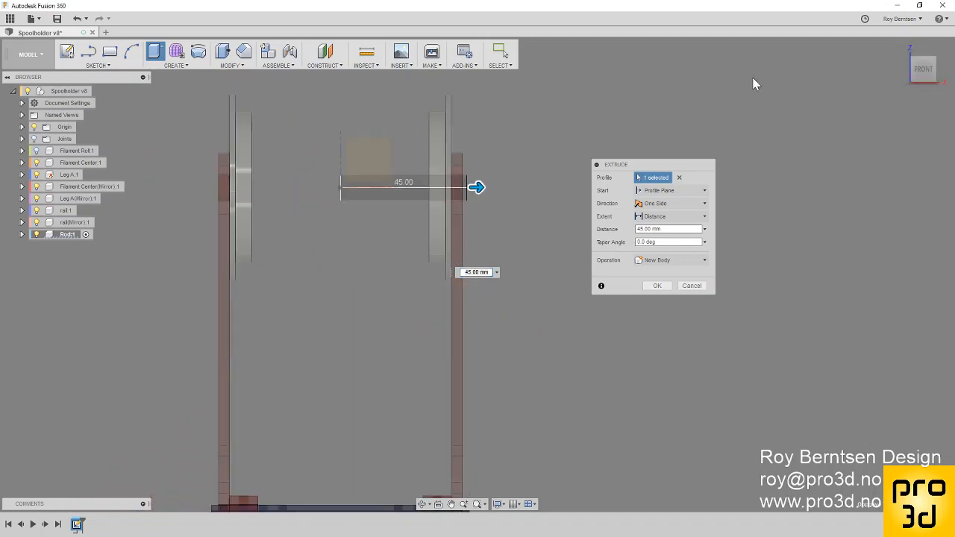
scroll(460, 186, "up", 2)
scroll(451, 216, "up", 2)
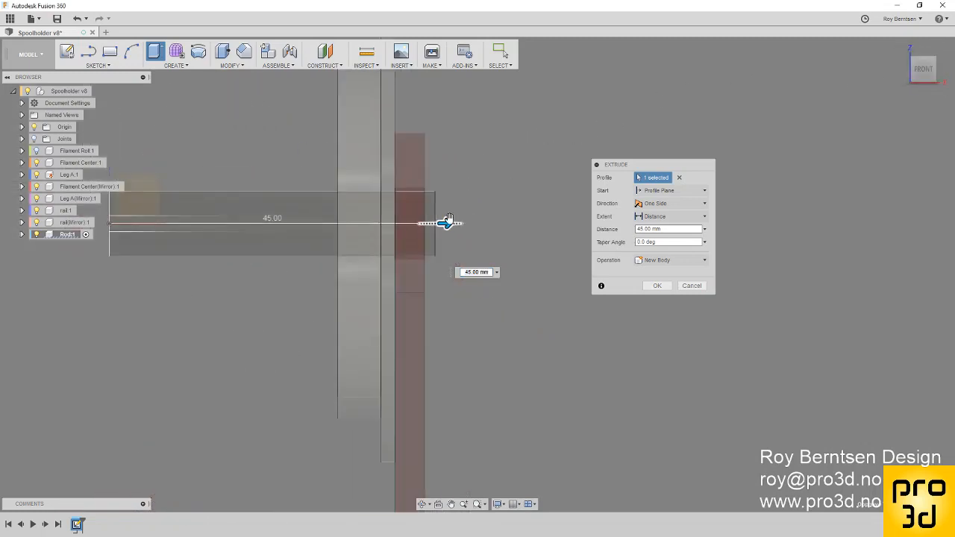
left_click_drag(448, 222, 467, 224)
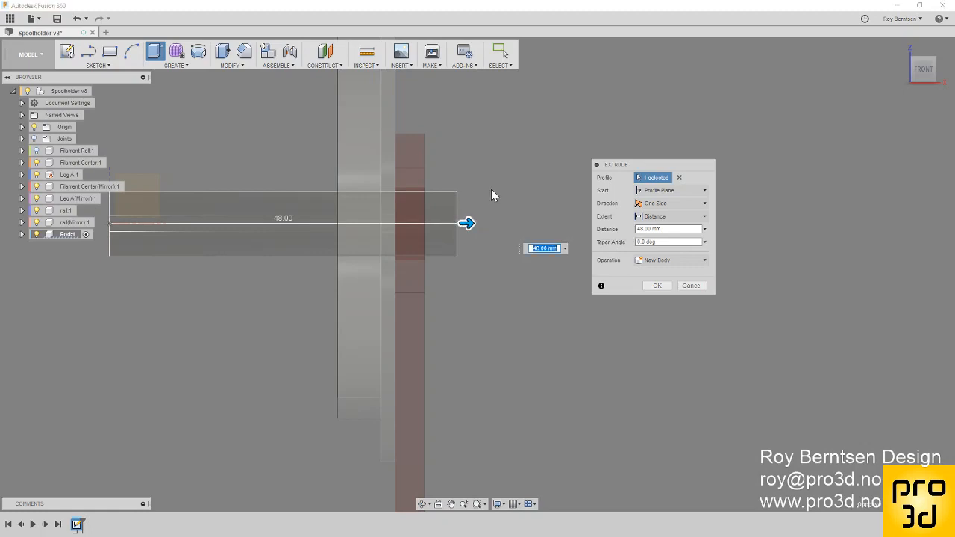
scroll(537, 189, "down", 3)
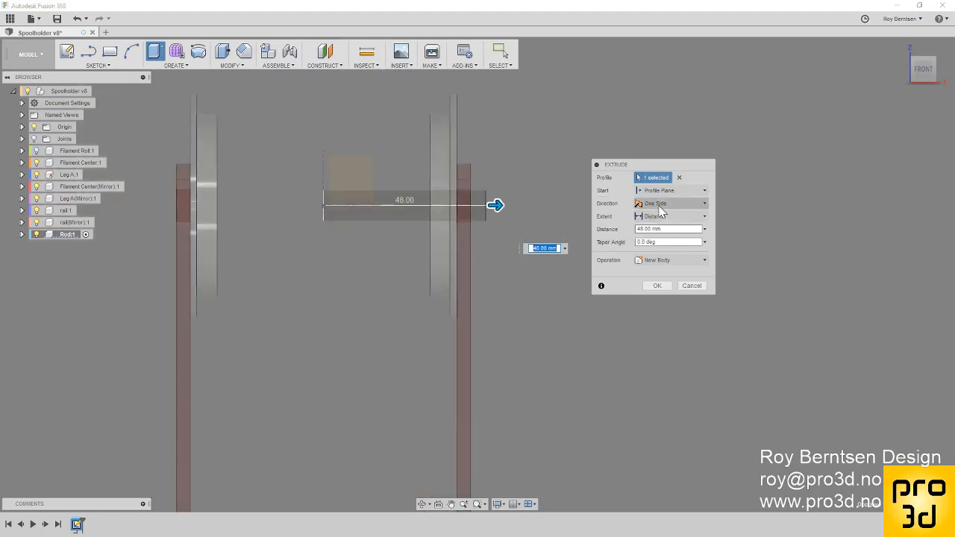
left_click(661, 203)
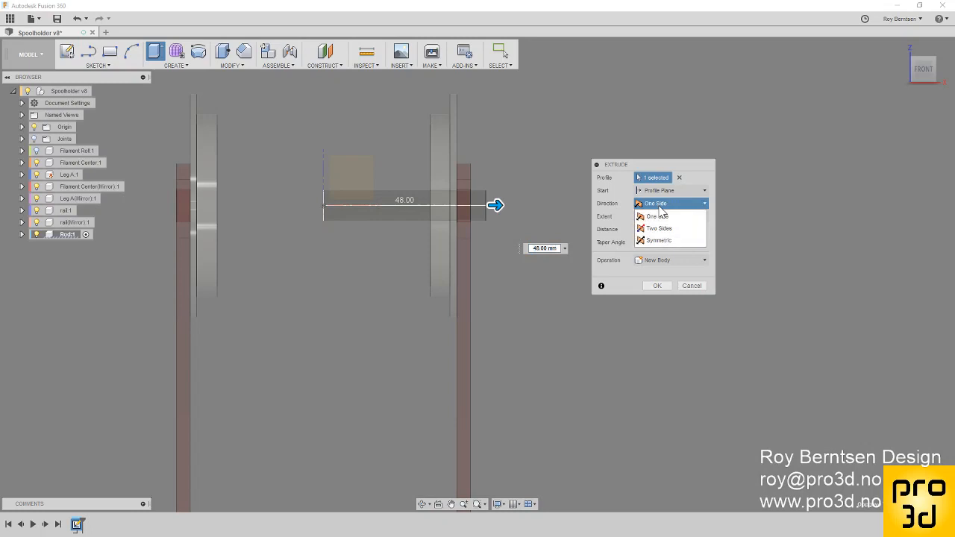
left_click(660, 240)
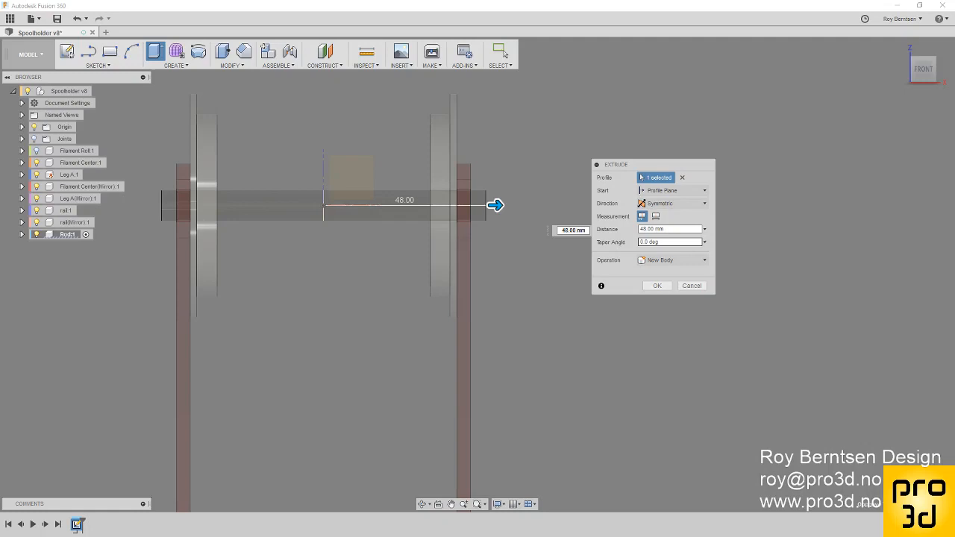
left_click(657, 286)
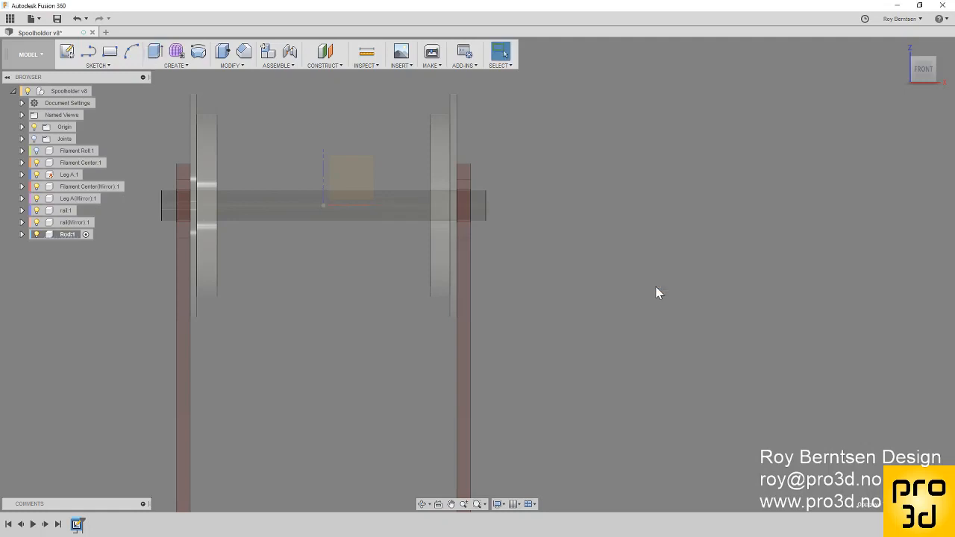
Step: Apply the Gold - Polished metal appearance to the Rod component
left_click(900, 49)
scroll(623, 202, "up", 3)
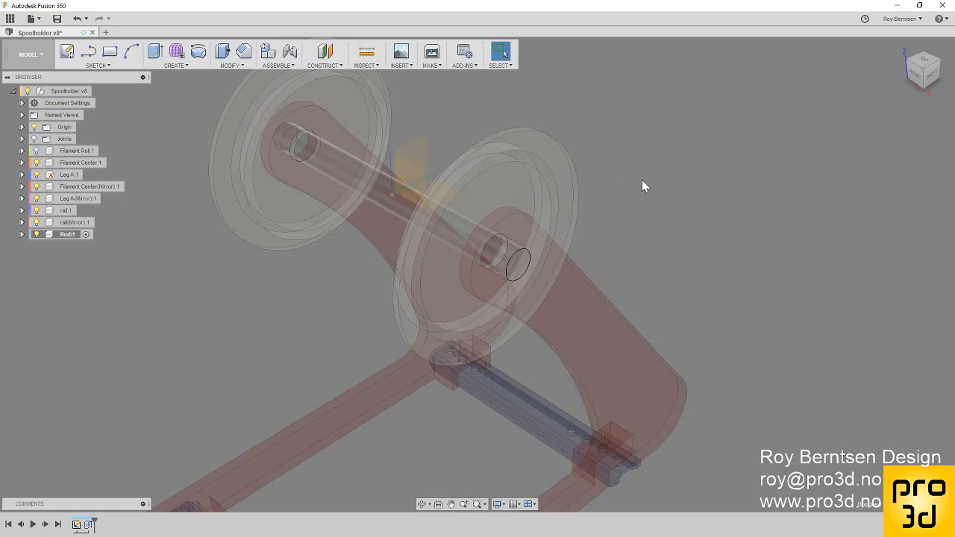
right_click(75, 236)
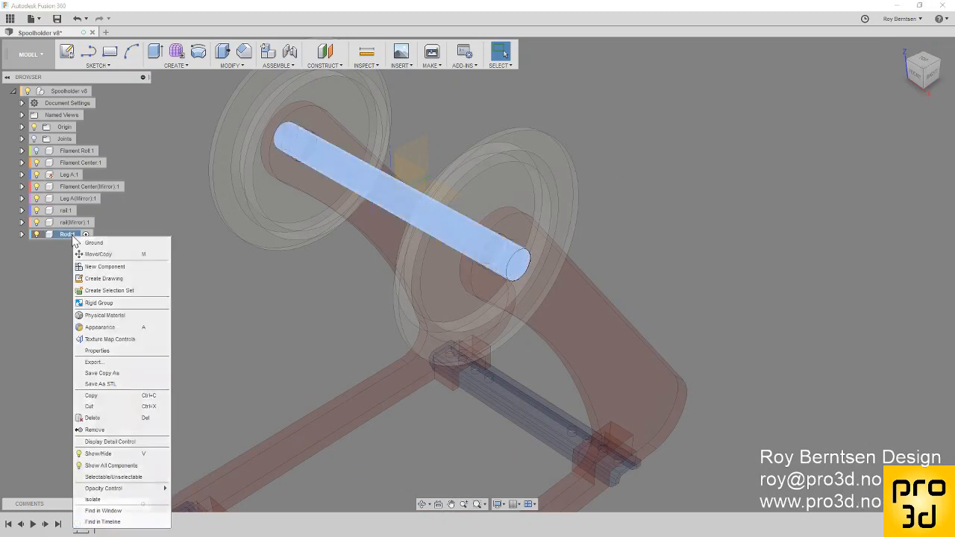
left_click(96, 329)
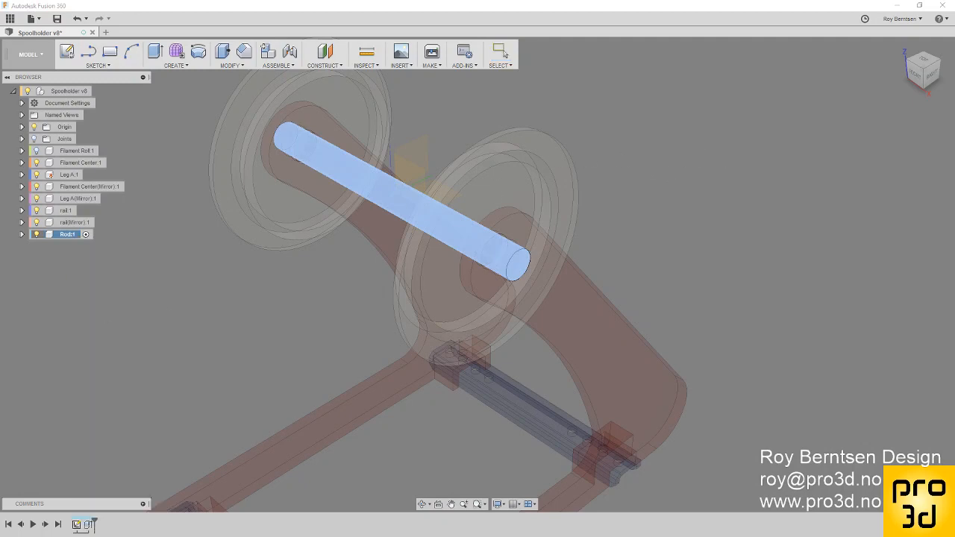
left_click_drag(597, 68, 777, 113)
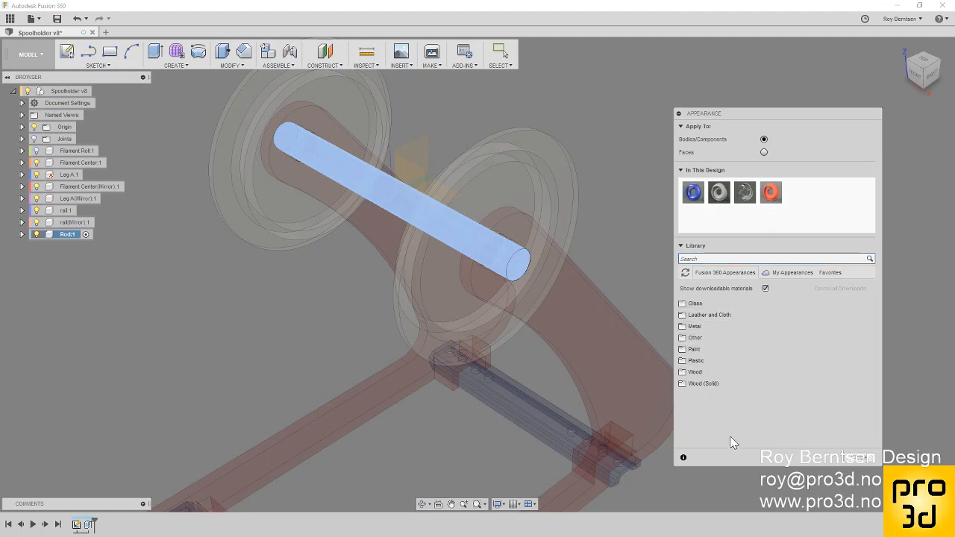
left_click(696, 327)
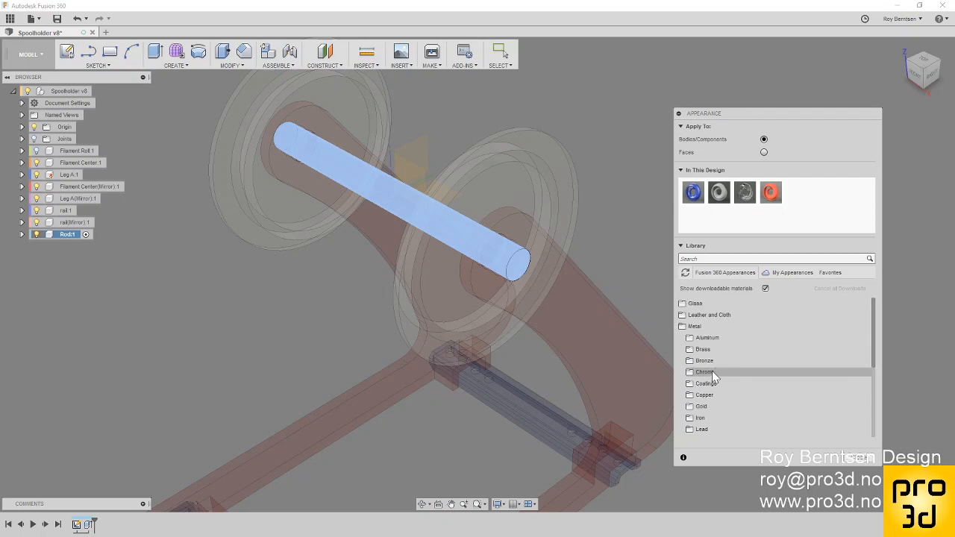
left_click(703, 408)
scroll(725, 399, "down", 2)
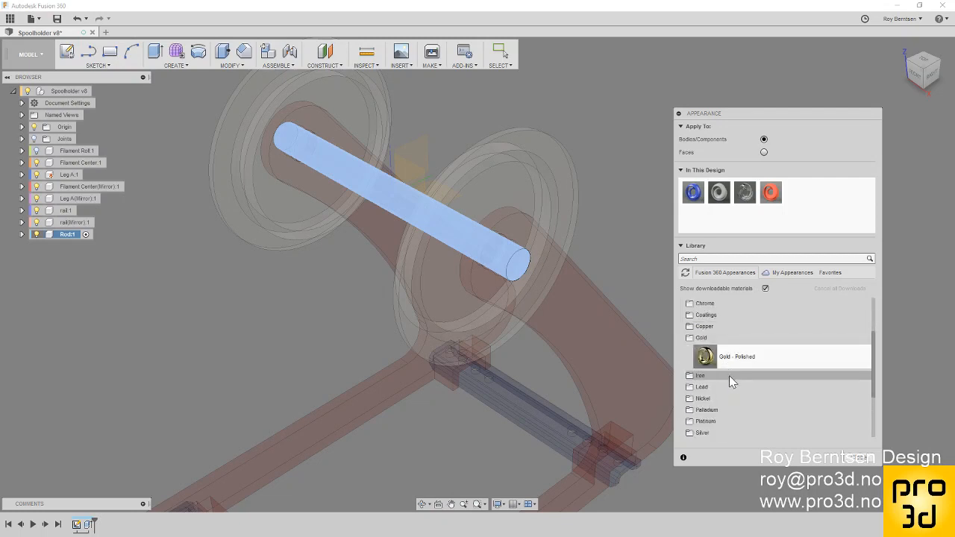
left_click_drag(715, 358, 70, 239)
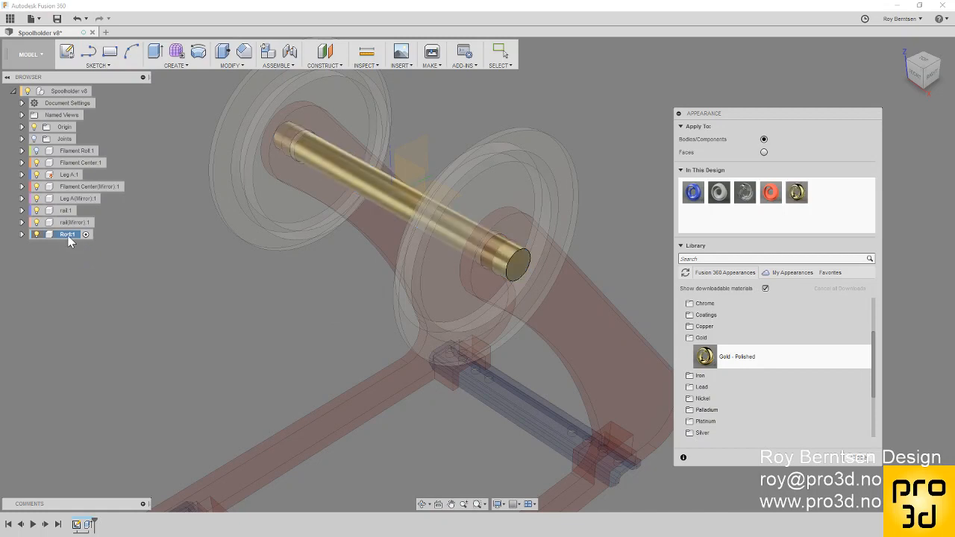
left_click(859, 457)
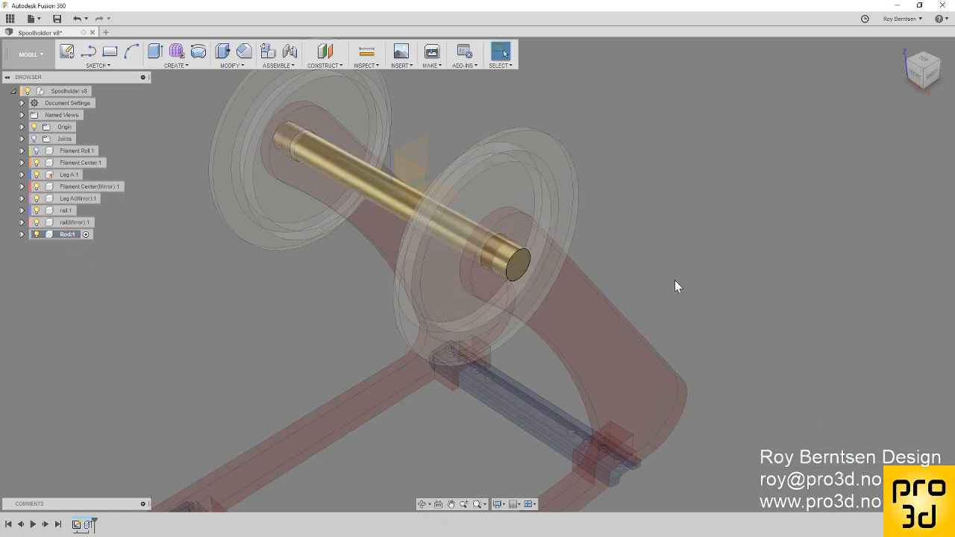
Step: Chamfer the circular edges at both ends of the rod with an equal distance of 3 mm
scroll(624, 224, "up", 3)
scroll(565, 174, "up", 2)
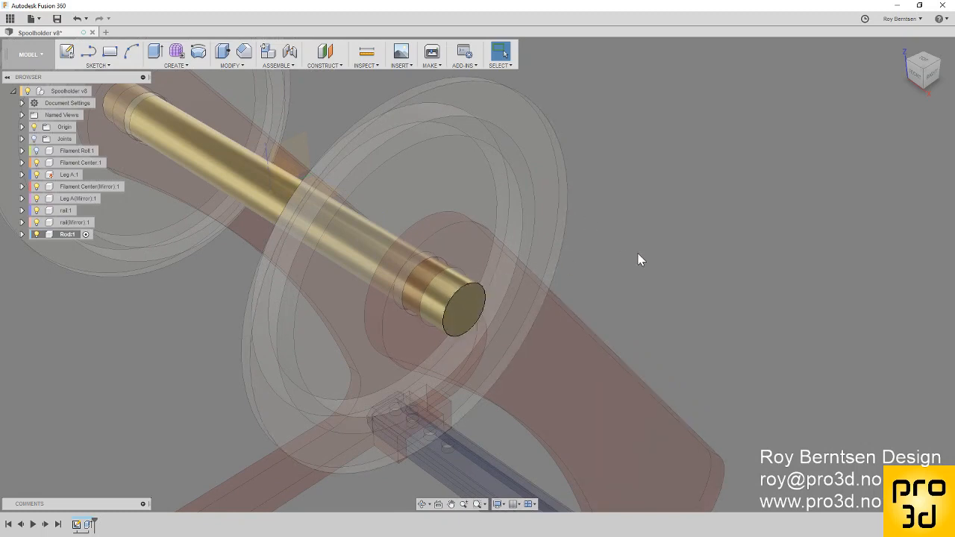
left_click(243, 52)
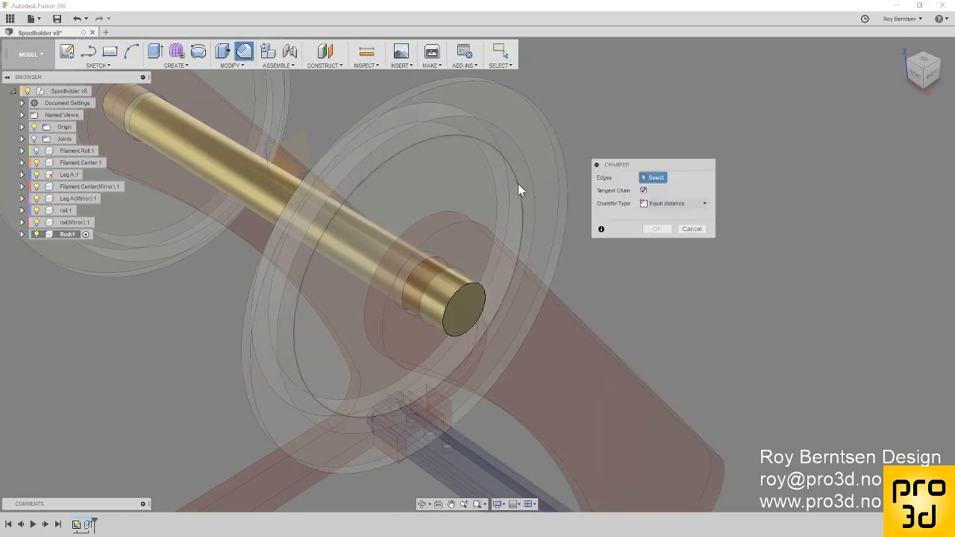
left_click(476, 284)
scroll(695, 315, "down", 2)
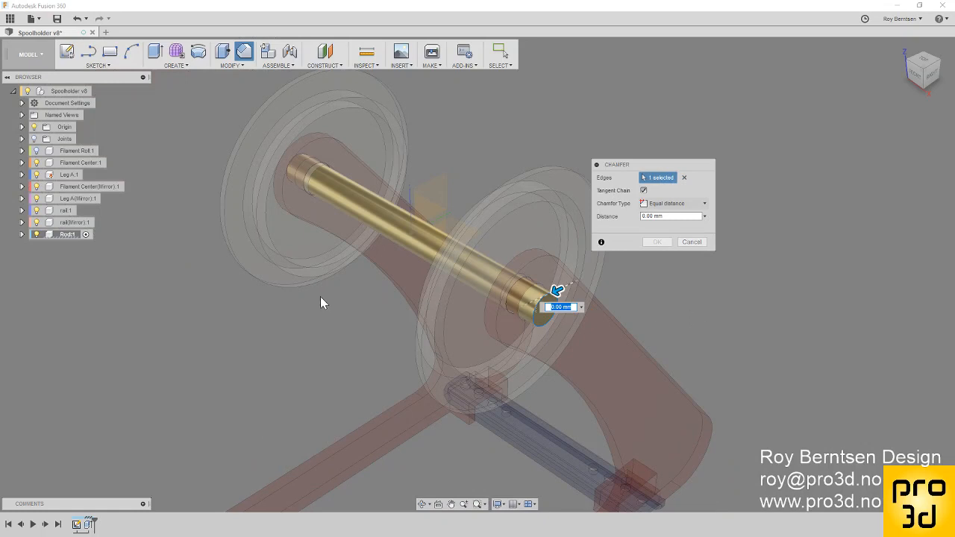
middle_click_drag(324, 301, 320, 266, "shift")
left_click(239, 203)
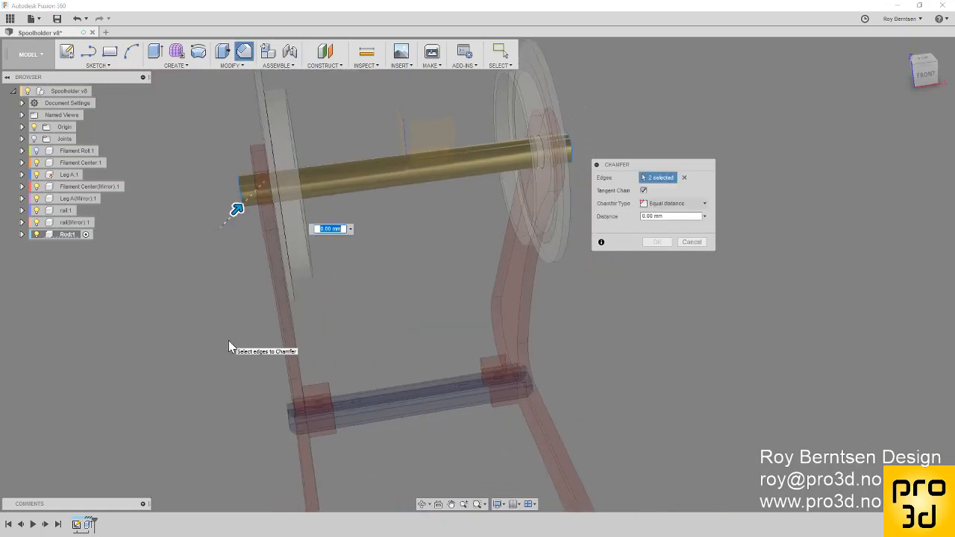
type("3")
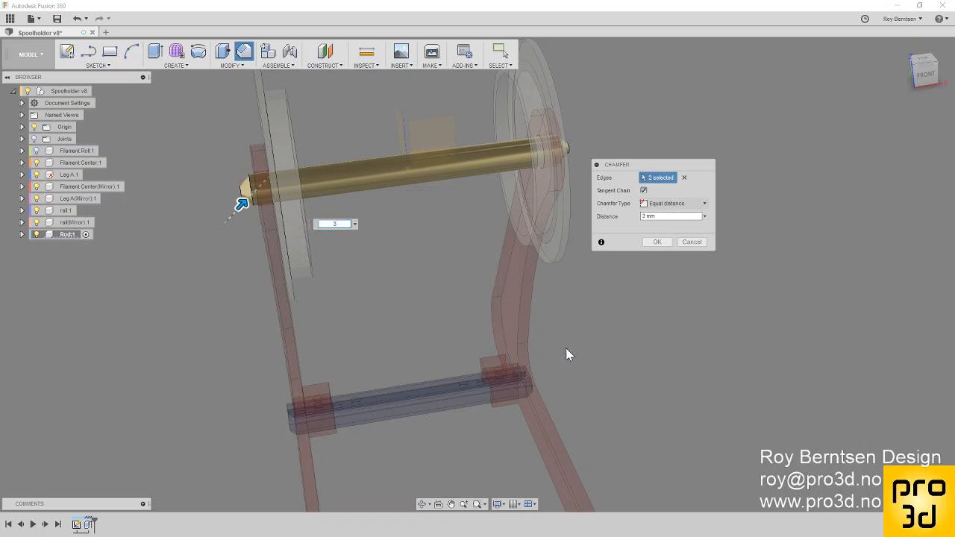
Step: Set the chamfer distance on both rod ends to 2 mm and finish the chamfer
middle_click_drag(565, 348, 532, 80, "shift")
scroll(537, 71, "up", 5)
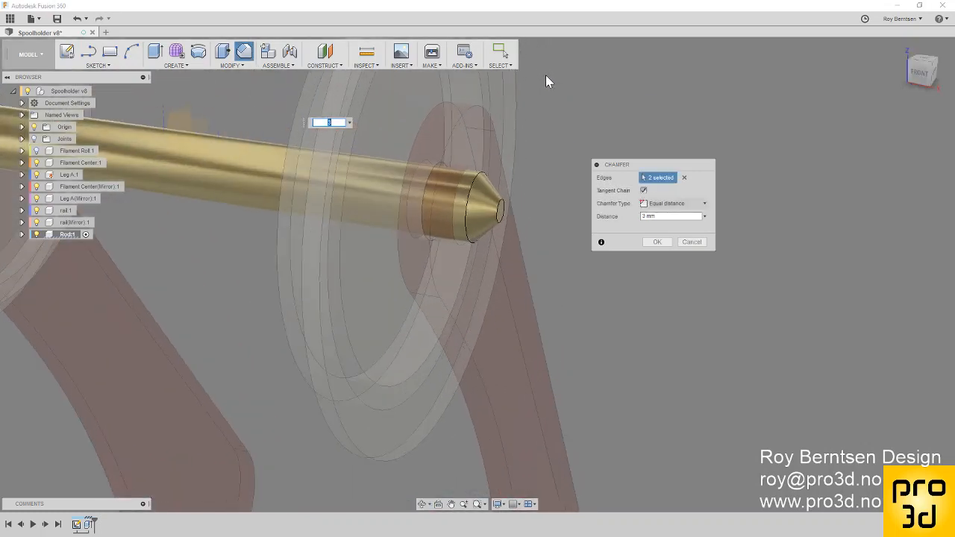
type("2")
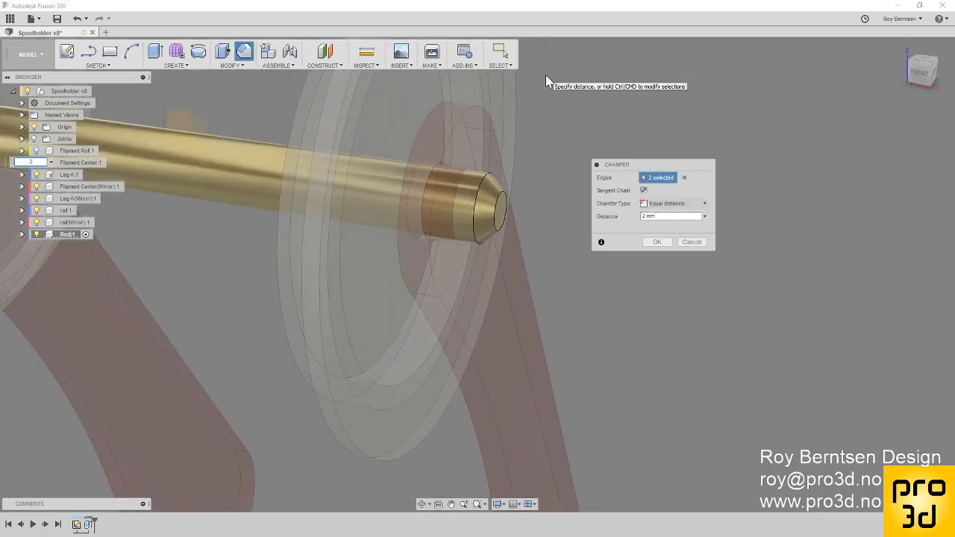
middle_click_drag(571, 92, 589, 136, "shift")
scroll(641, 305, "down", 1)
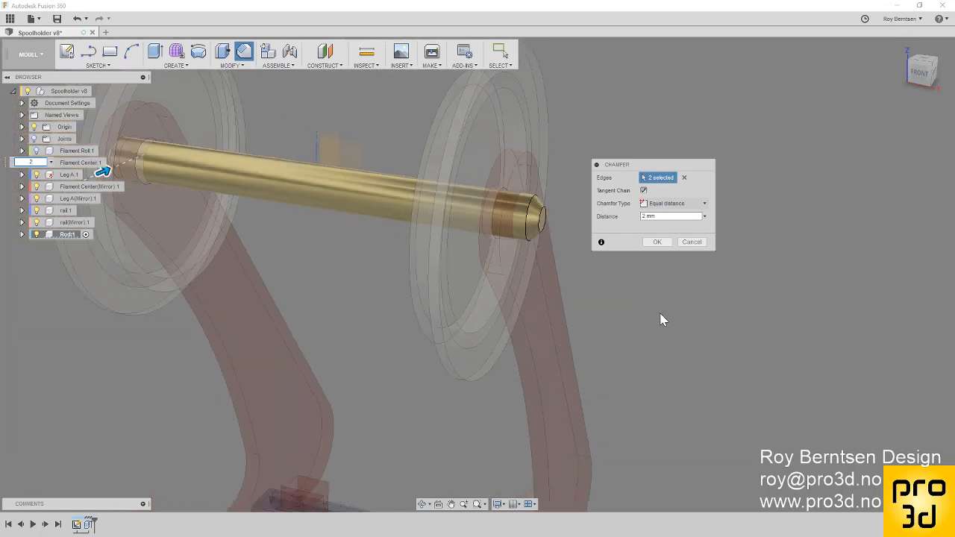
scroll(661, 315, "down", 1)
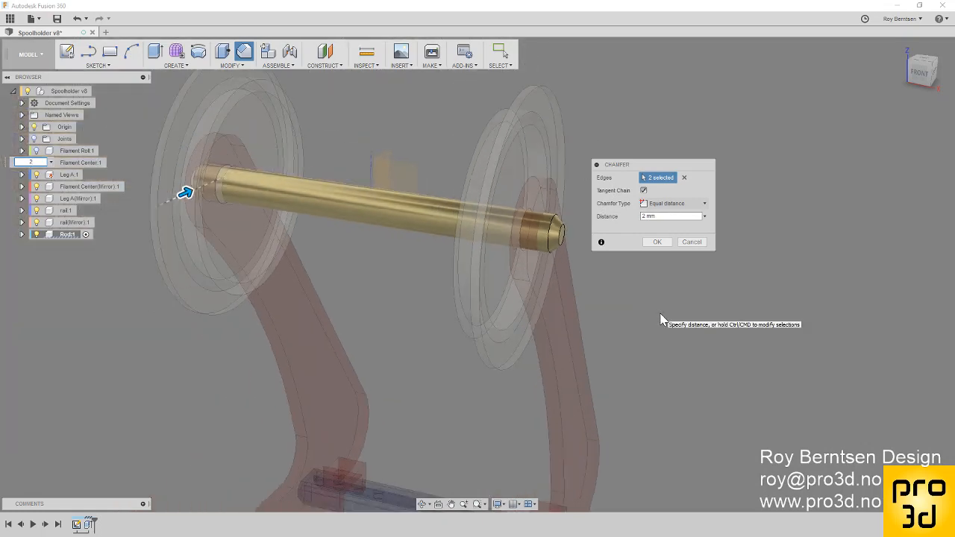
left_click(660, 242)
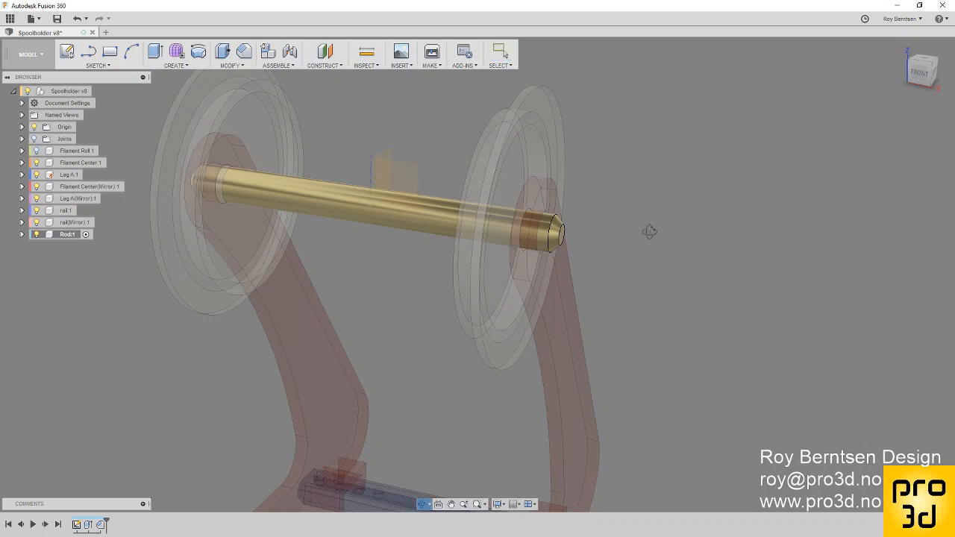
mouse_move(649, 232)
middle_mouse_down("shift")
mouse_move(593, 202)
mouse_move(579, 217)
mouse_move(642, 232)
middle_mouse_up("shift")
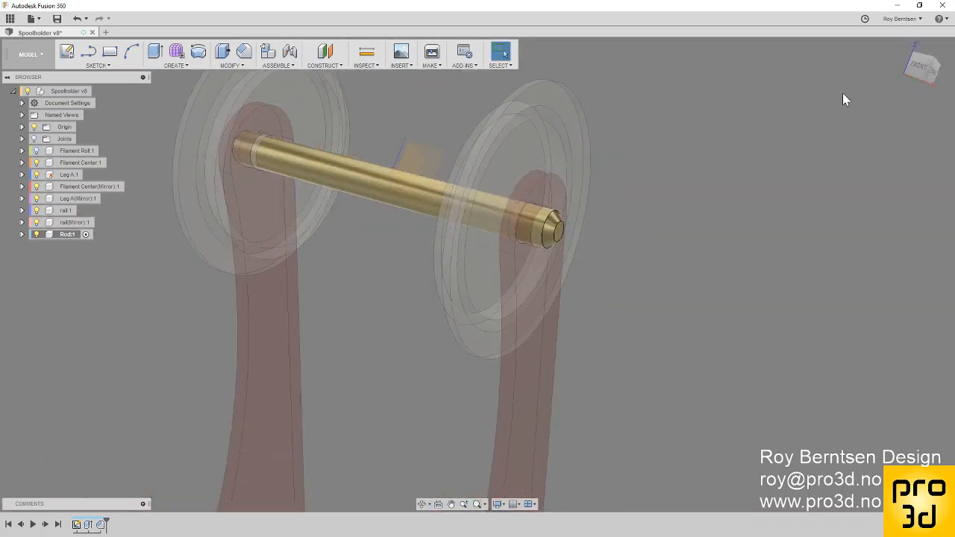
left_click(904, 49)
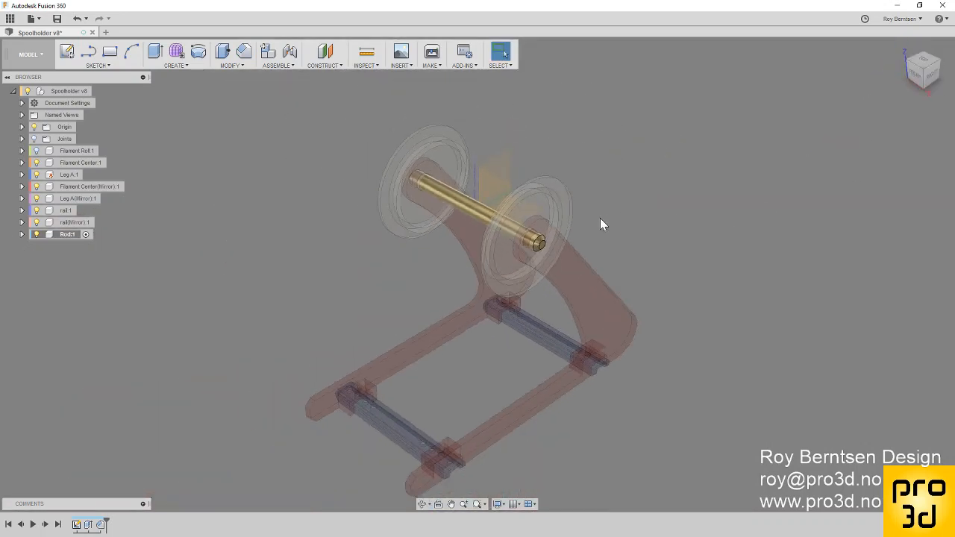
scroll(600, 218, "up", 3)
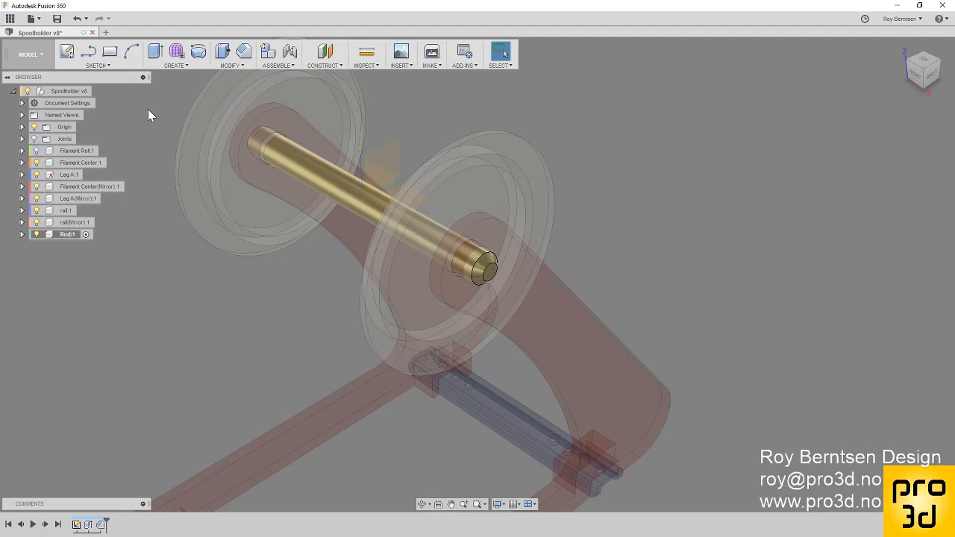
Step: Activate the top-level Spoolholder assembly and hide its origin planes
left_click(81, 93)
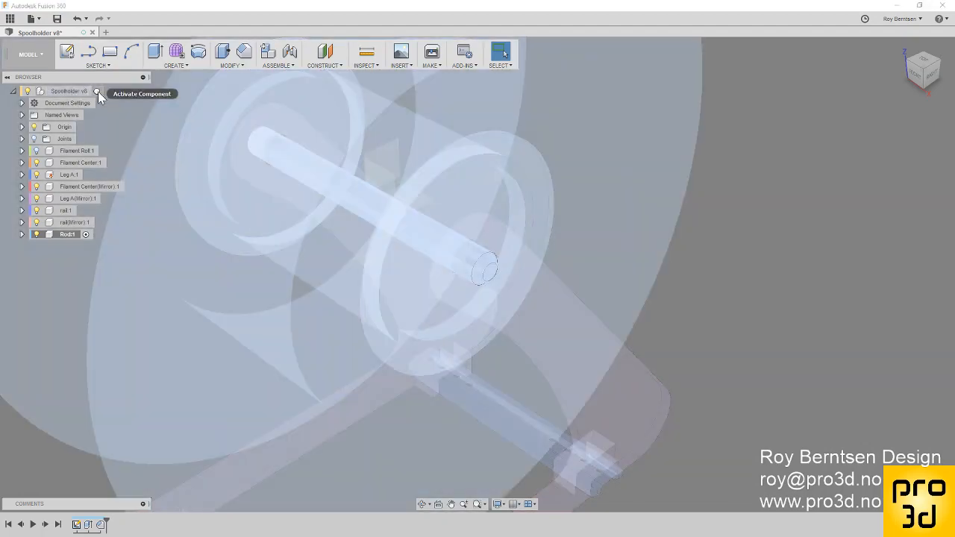
left_click(98, 91)
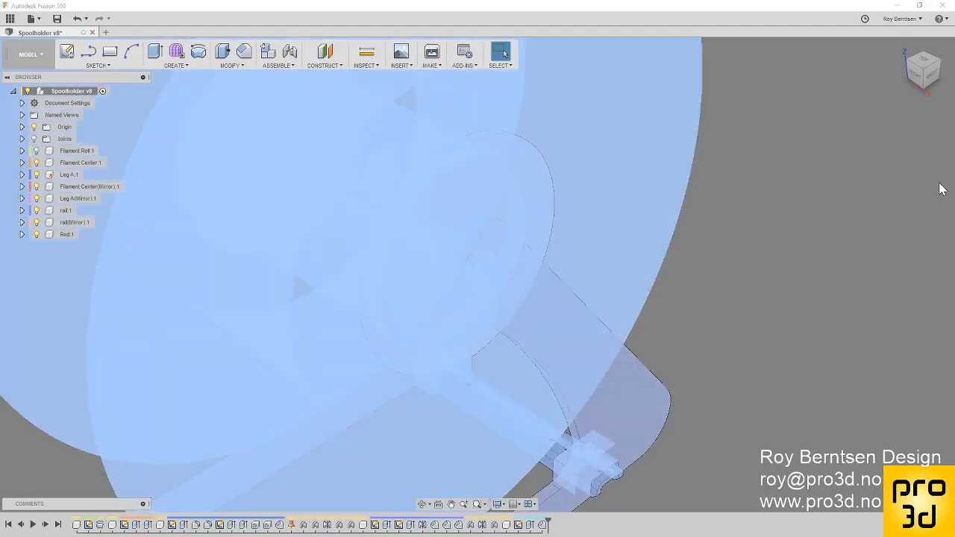
left_click(878, 183)
left_click(901, 48)
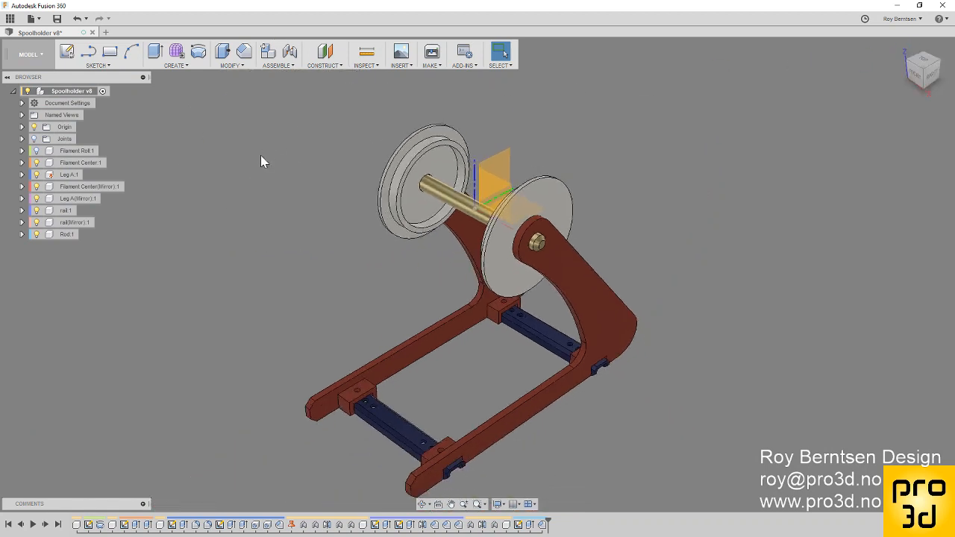
left_click(34, 127)
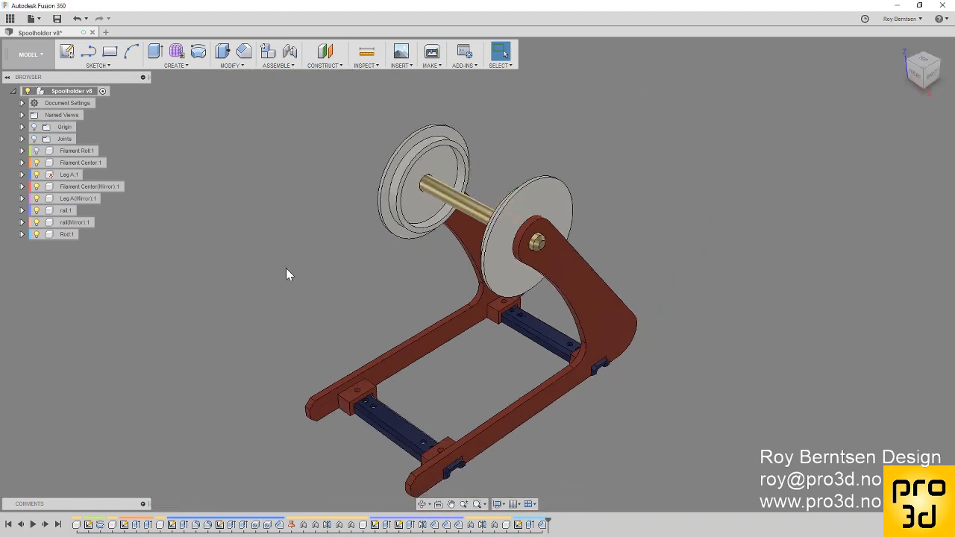
Step: Test whether the rod is free by moving it out of its holes, and revert its position
left_click_drag(481, 210, 234, 314)
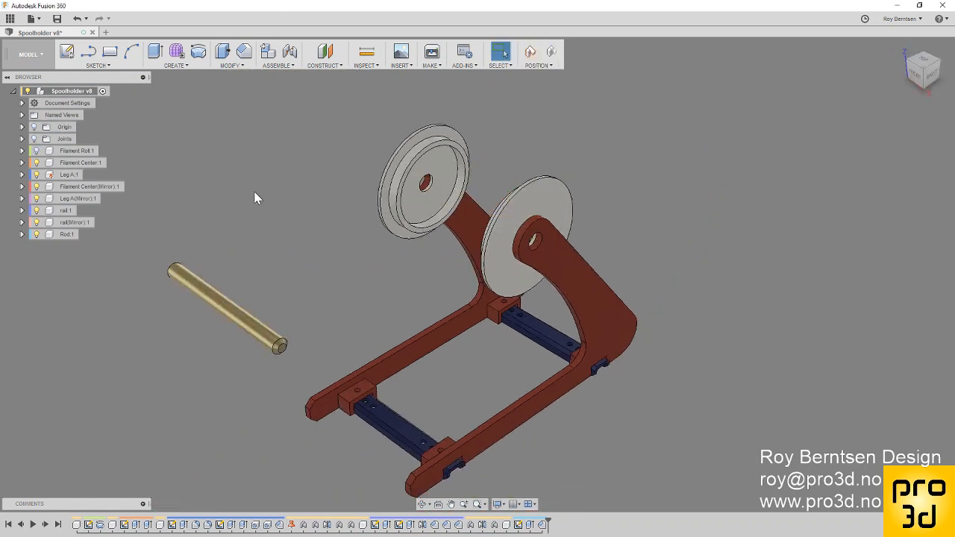
left_click(552, 51)
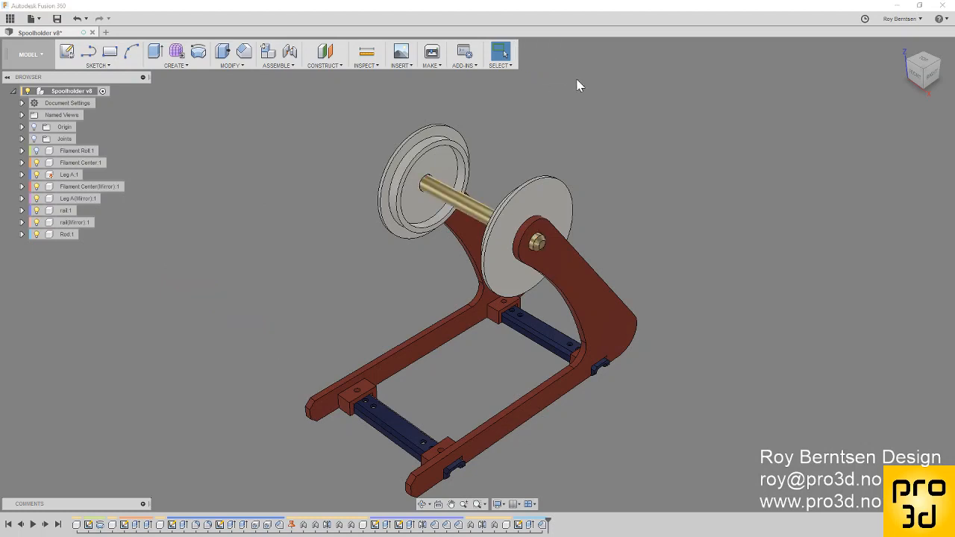
Step: Create an as-built revolute joint between the rod and Leg A, positioned on the edge of the leg's rod hole
left_click(277, 65)
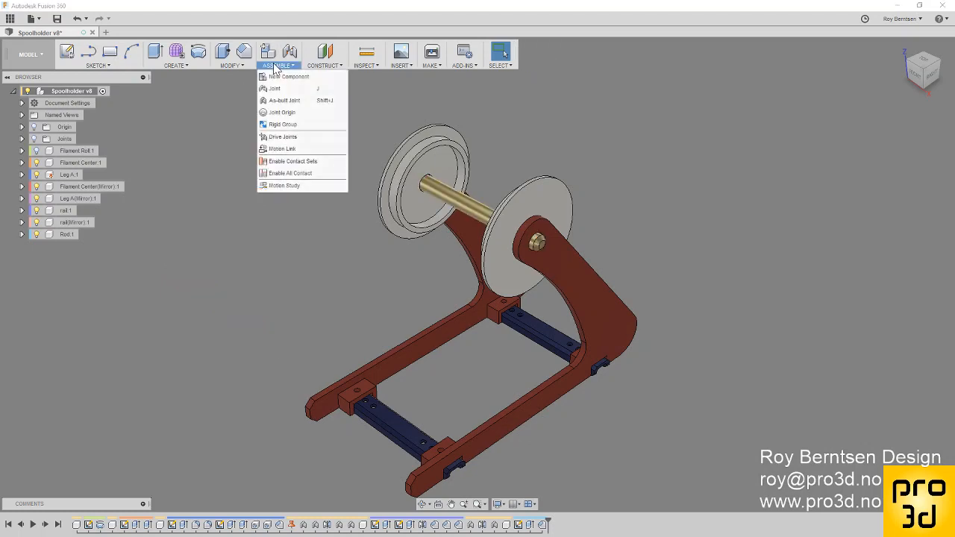
left_click(284, 100)
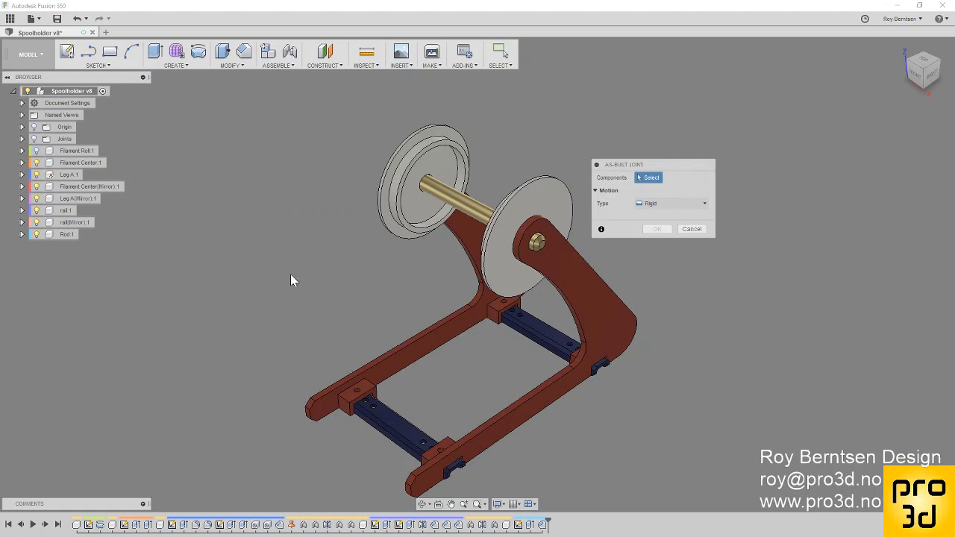
left_click(465, 204)
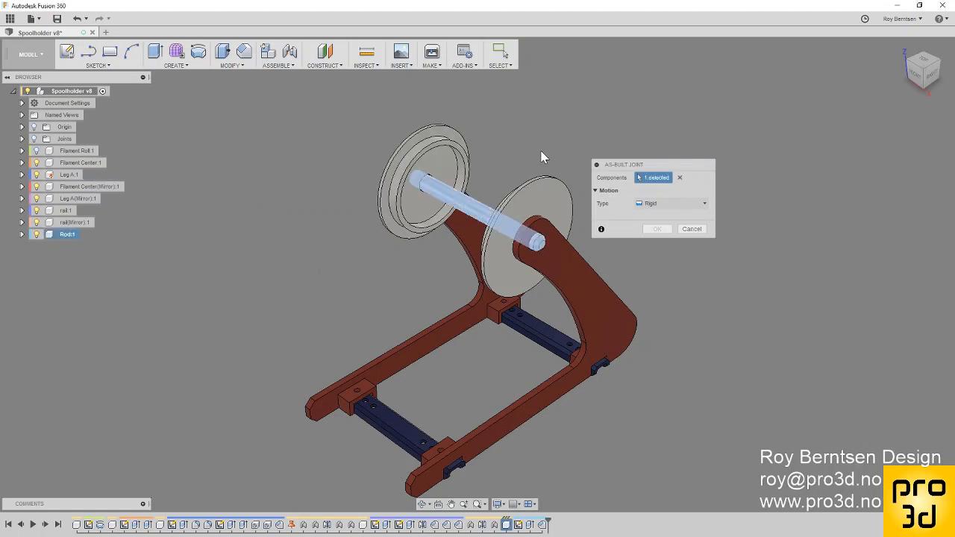
scroll(542, 156, "up", 3)
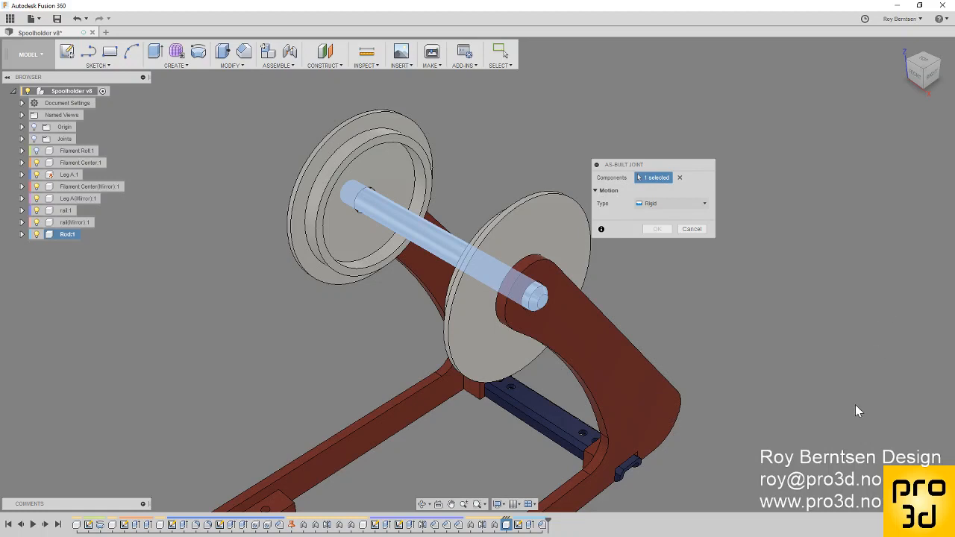
left_click(610, 371)
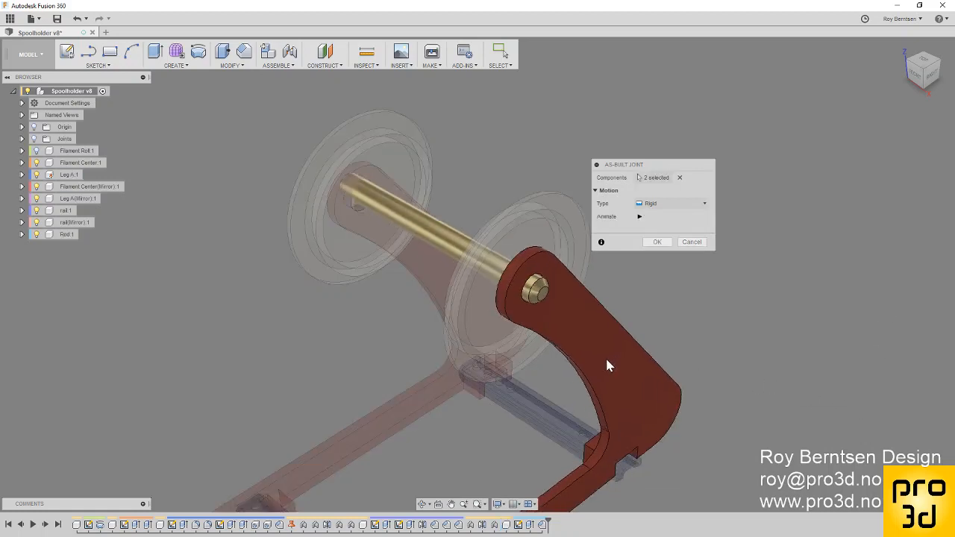
left_click(659, 206)
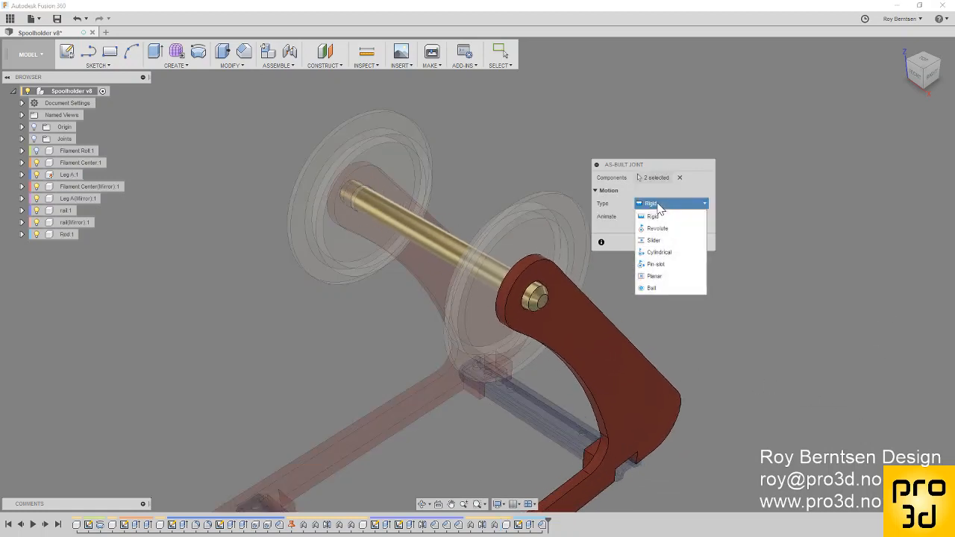
left_click(656, 227)
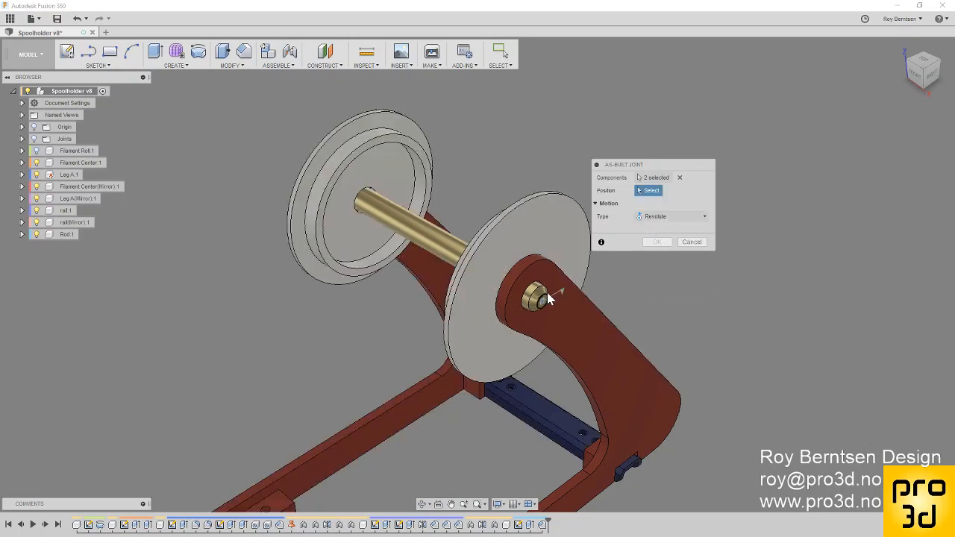
scroll(548, 299, "up", 5)
scroll(549, 298, "up", 3)
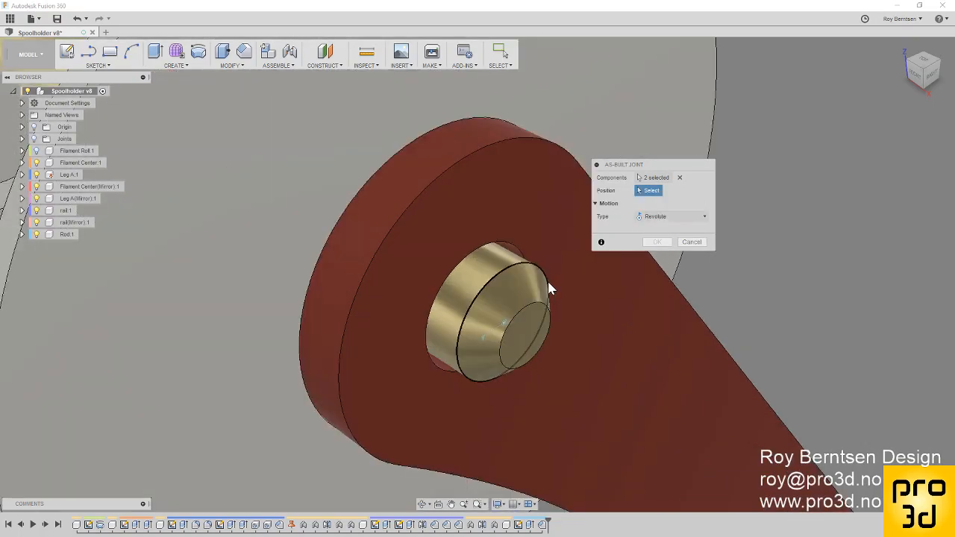
left_click(510, 250)
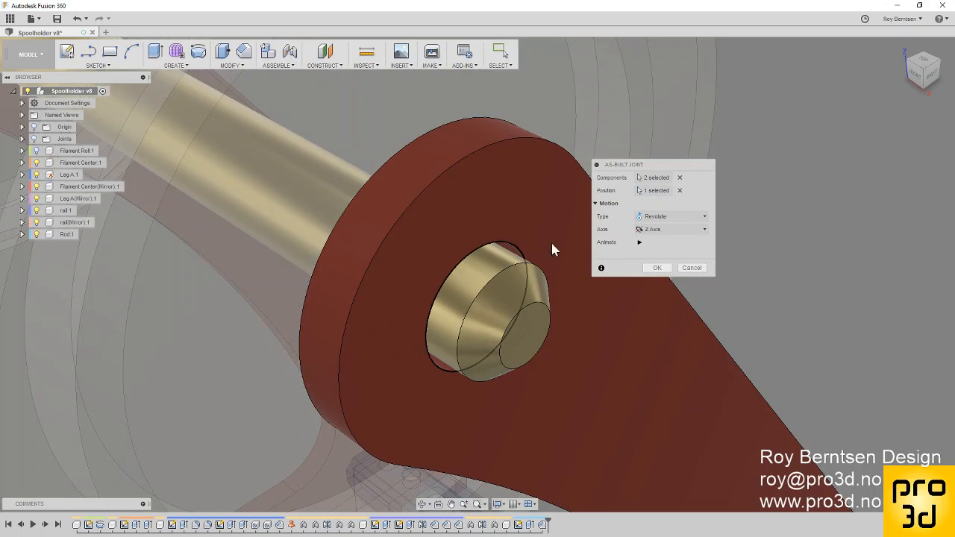
left_click(657, 267)
Step: Save the spool holder design with the rod joint as a new version
scroll(520, 233, "down", 8)
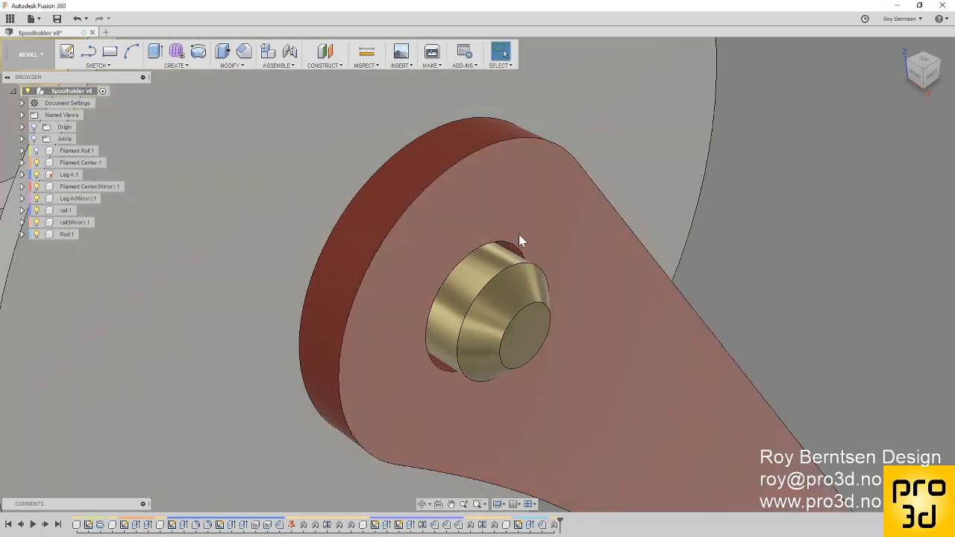
scroll(821, 94, "down", 5)
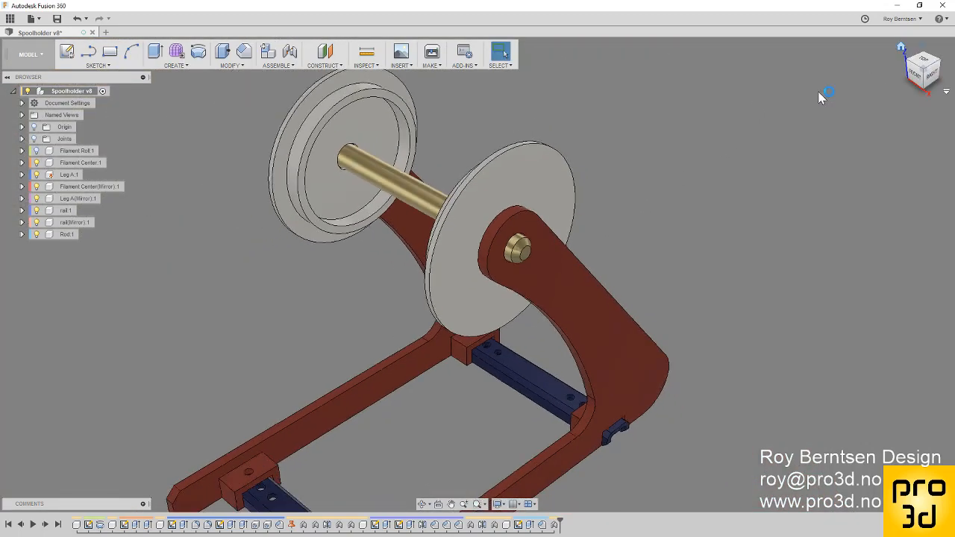
scroll(718, 203, "up", 3)
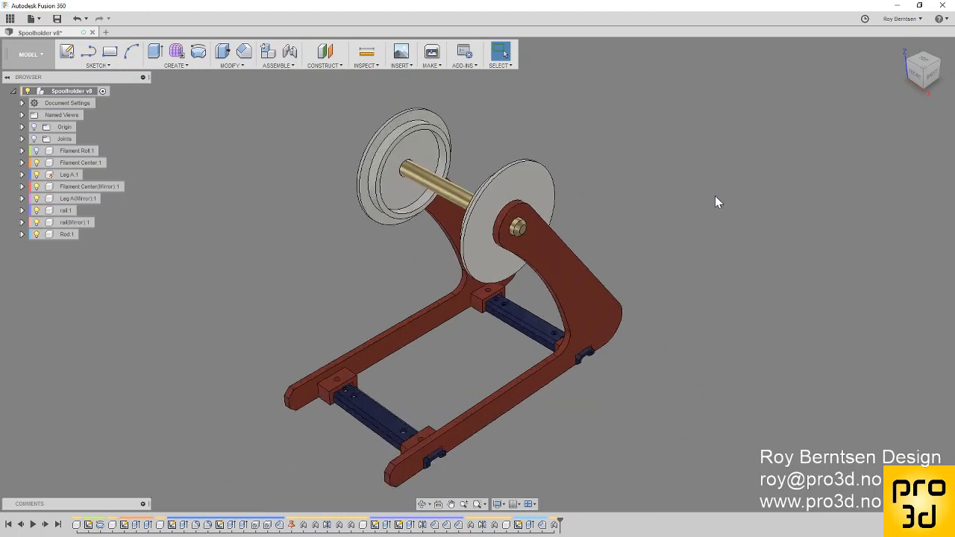
scroll(716, 198, "down", 3)
key("ctrl+s")
left_click(490, 264)
scroll(671, 201, "up", 3)
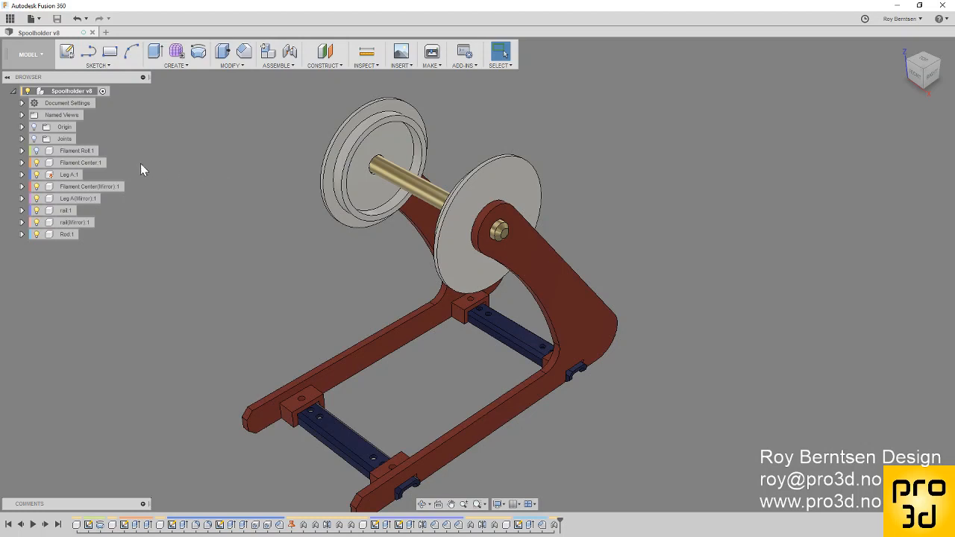
Step: Show the Filament Roll component in the assembly and save the design again
left_click(50, 152)
left_click(37, 151)
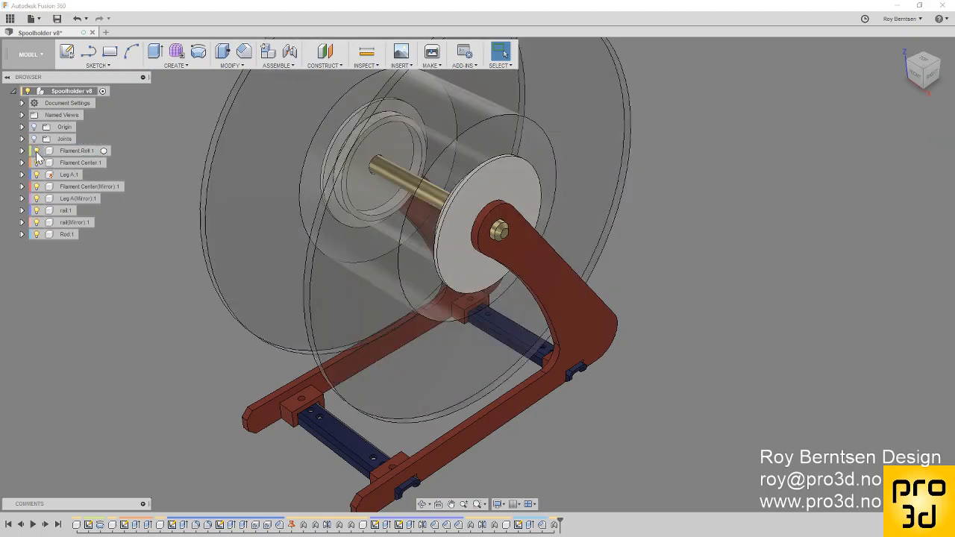
scroll(210, 257, "down", 3)
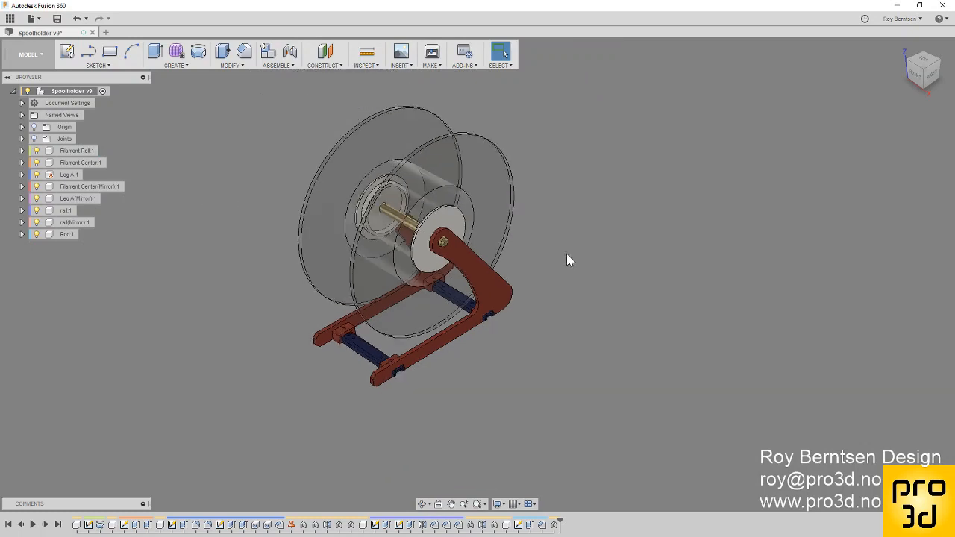
scroll(512, 156, "up", 3)
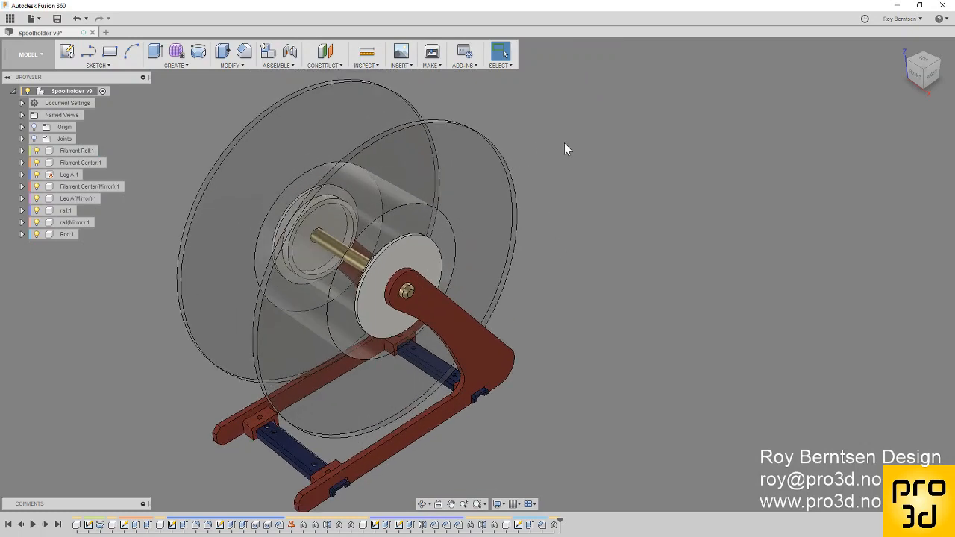
key("ctrl+s")
left_click(472, 268)
middle_click_drag(552, 240, 559, 211, "shift")
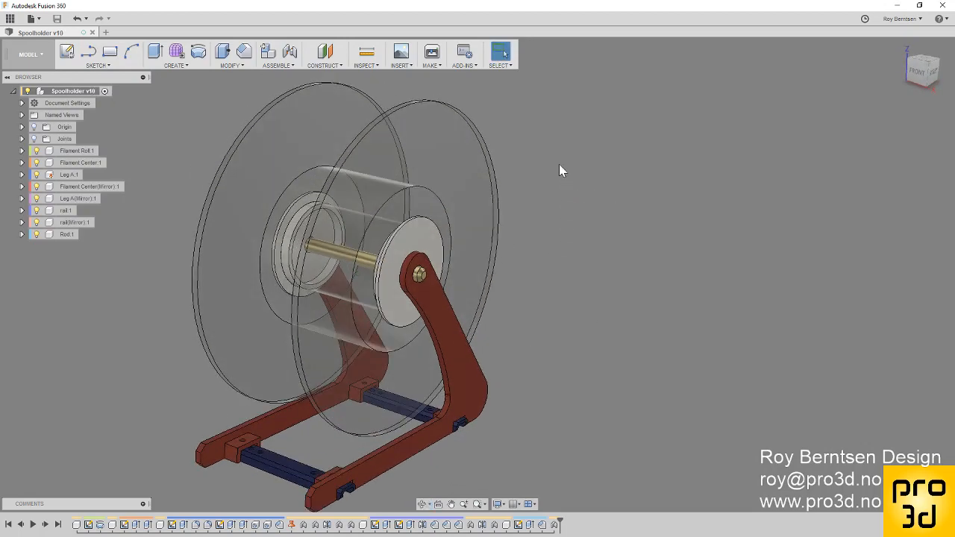
scroll(568, 222, "down", 2)
scroll(571, 220, "up", 2)
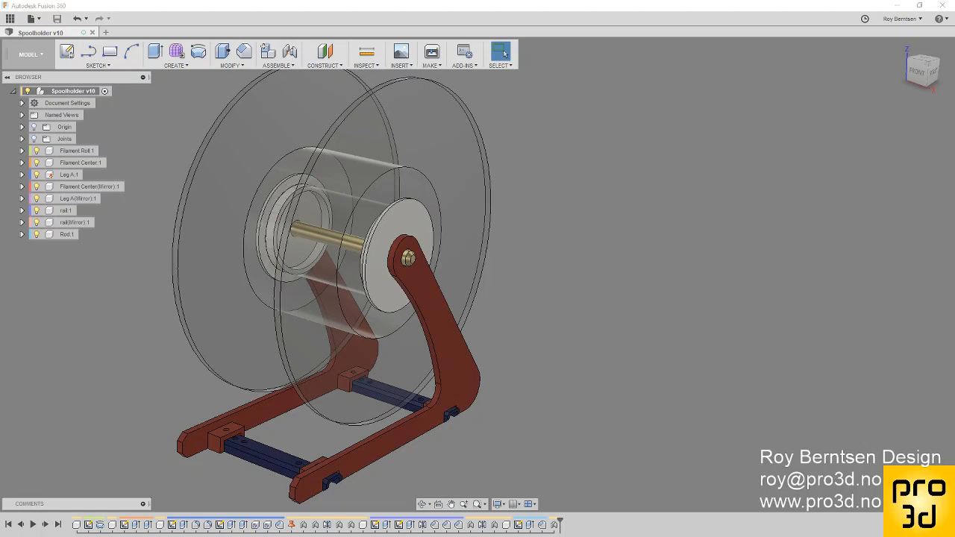
Step: Start a 3D print export of the Leg A body to an STL file, with sending to the 3D print utility turned off
left_click(595, 253)
left_click(432, 53)
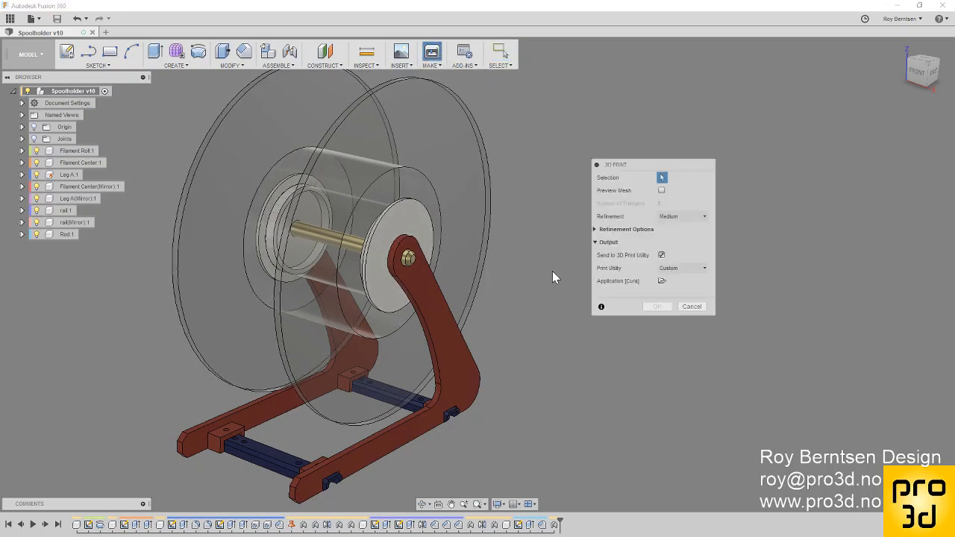
left_click(460, 365)
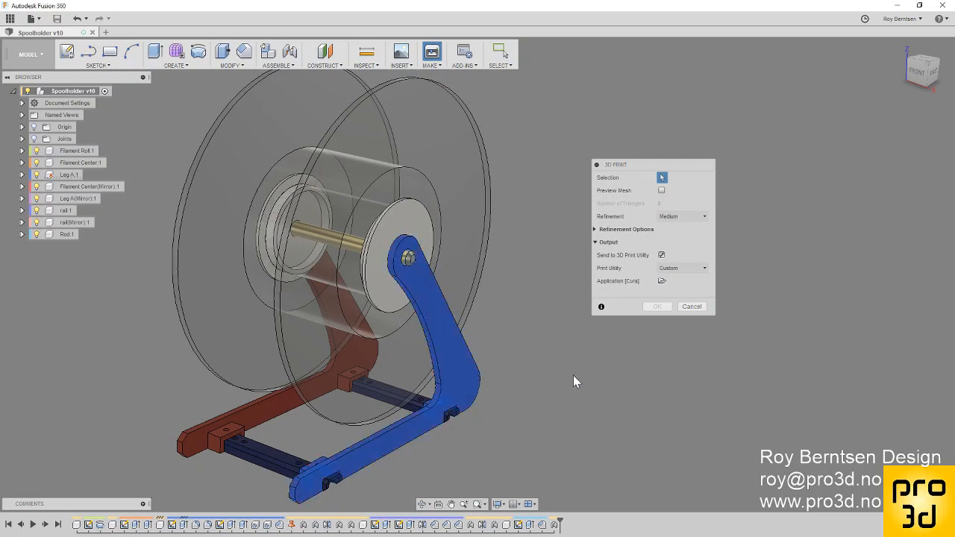
left_click(662, 255)
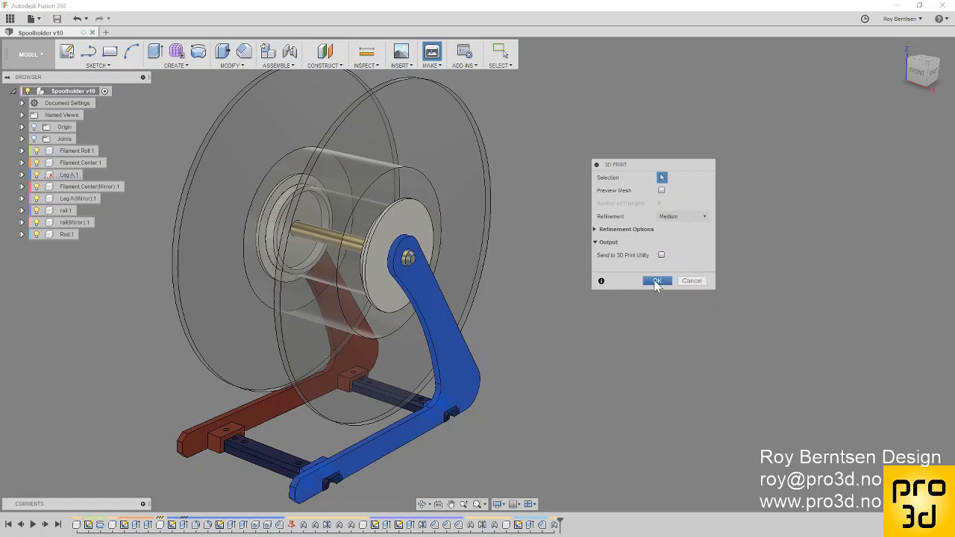
left_click(656, 281)
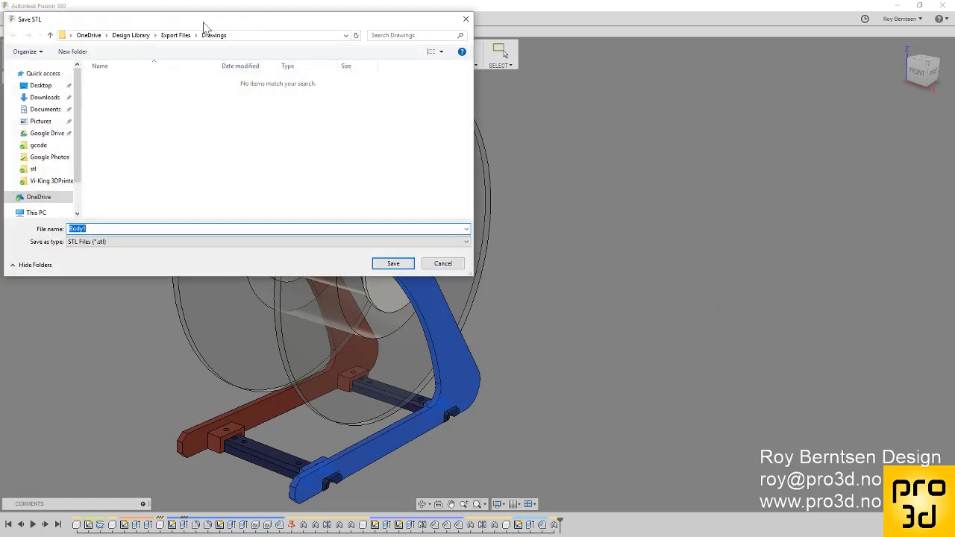
Step: Create a folder named "tutorial spool" inside Export Files and open it as the save location
left_click(176, 36)
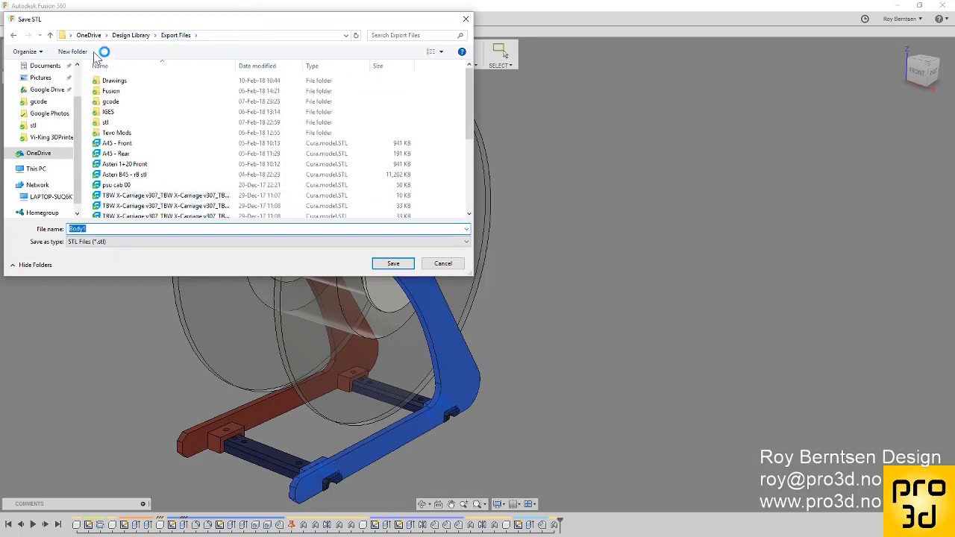
left_click(75, 52)
type("tur")
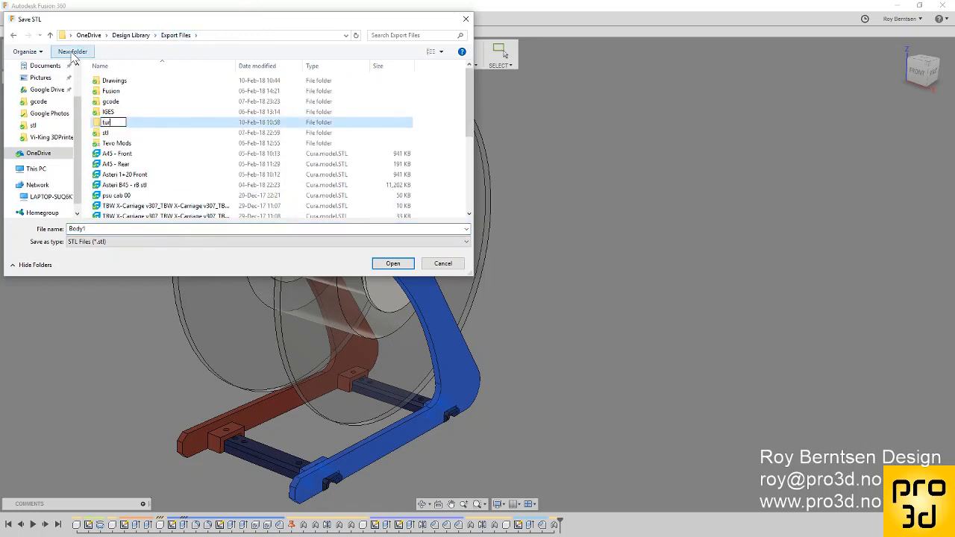
type("orial spool")
key("Return")
key("Return")
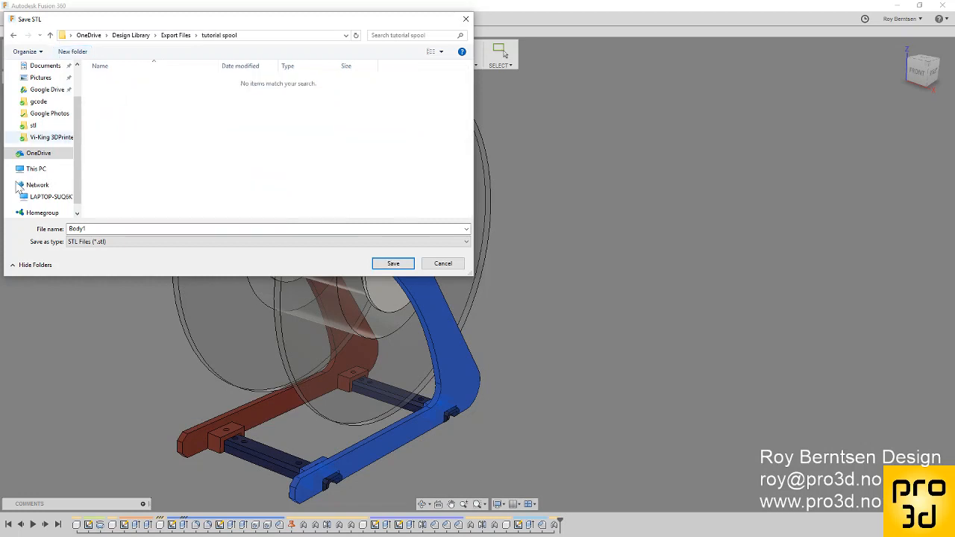
Step: Save the leg's STL file under the name "Lag A"
double_click(70, 229)
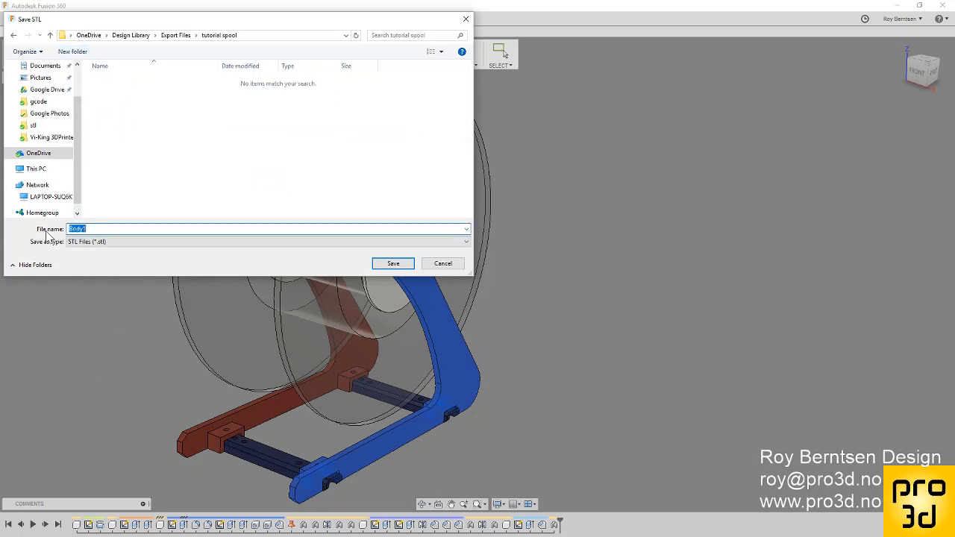
type("La")
key("Return")
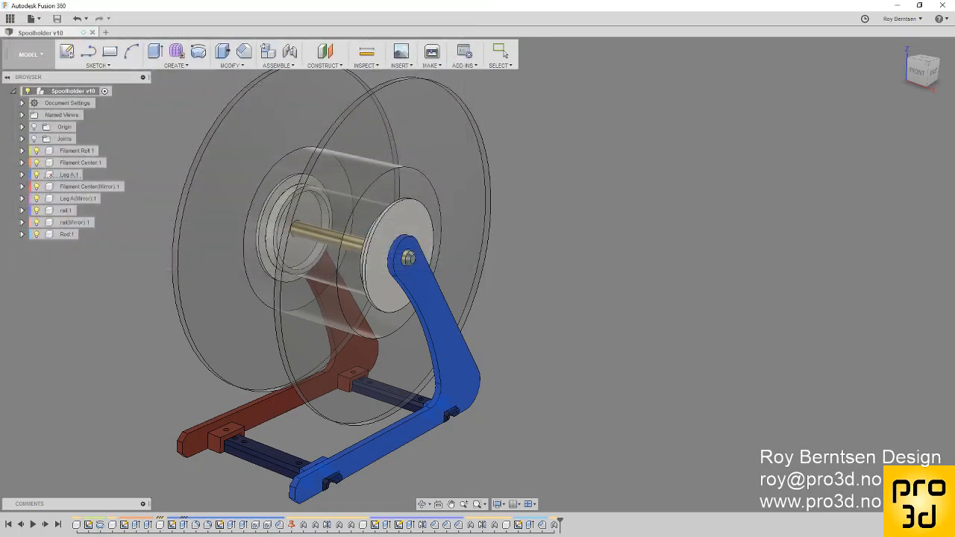
Step: Export the Filament Center body as an STL file named "center cup 53" in the tutorial spool folder
left_click(432, 52)
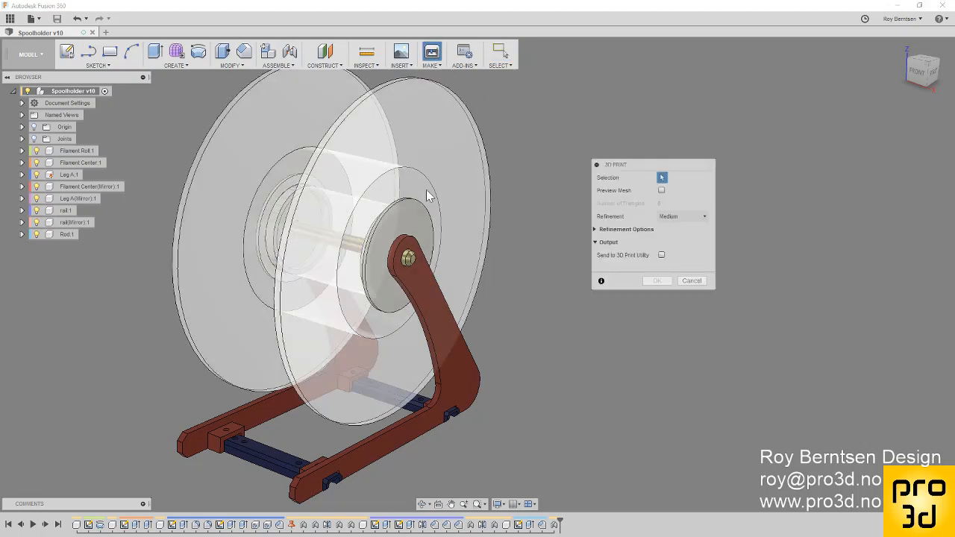
left_click(398, 221)
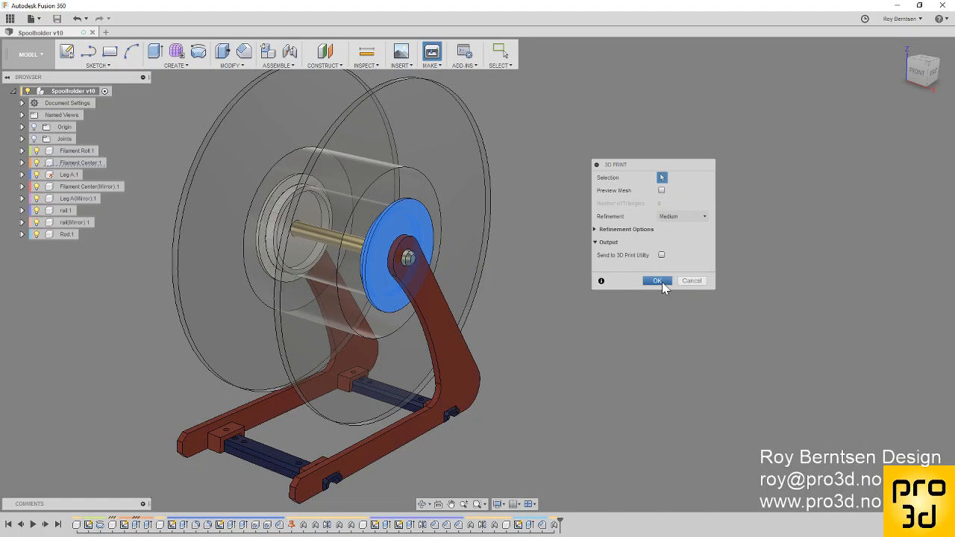
left_click(656, 281)
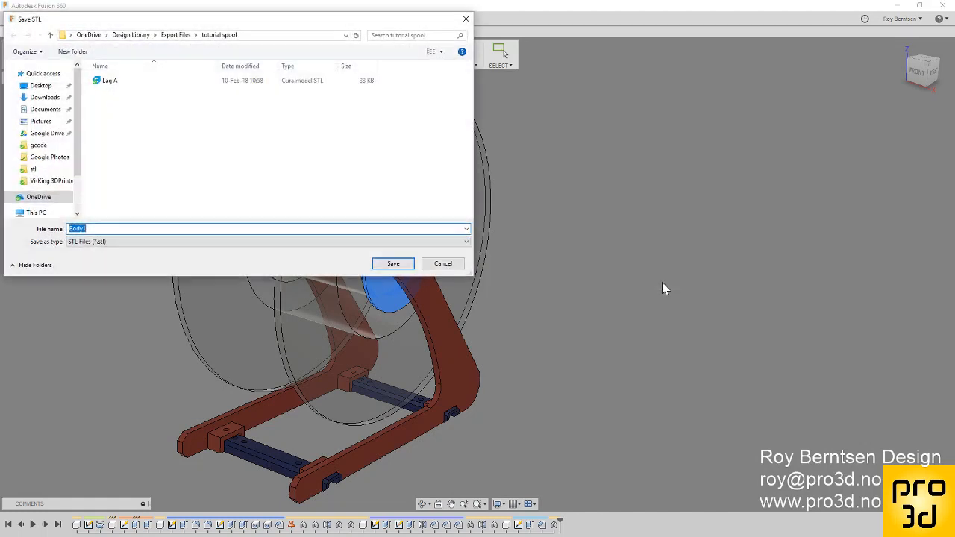
type("cent")
type("er cup 53")
key("Return")
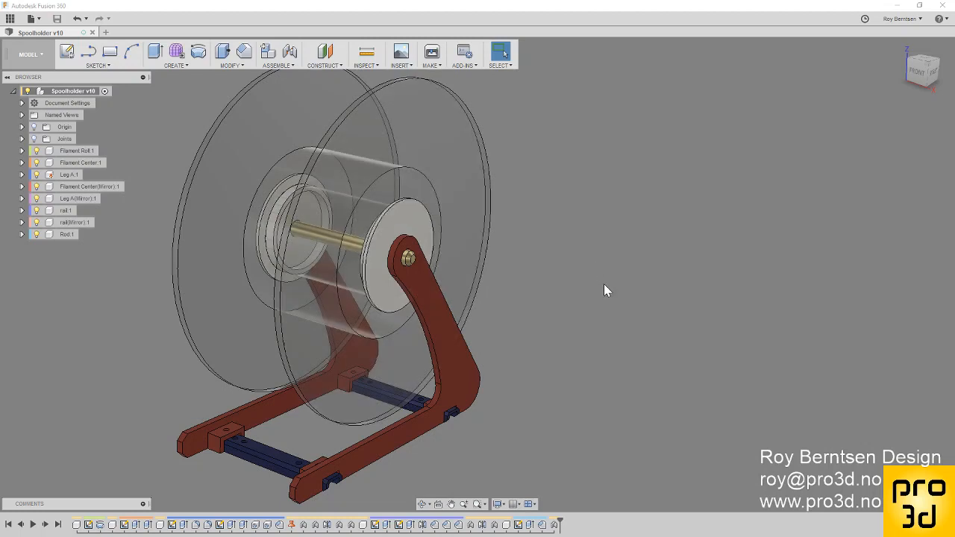
Step: Export the mirrored rail at the front of the holder as an STL file named "rail"
left_click(434, 53)
left_click(255, 456)
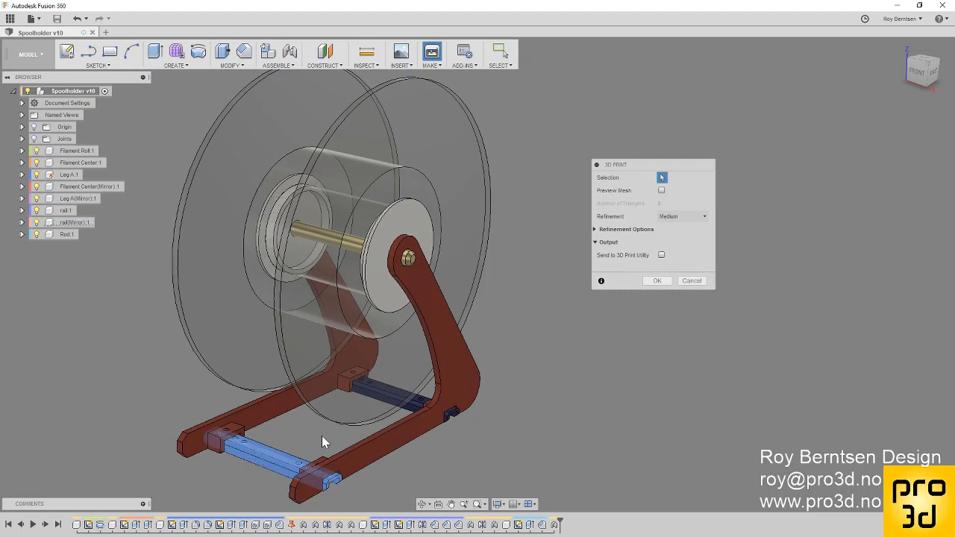
left_click(657, 282)
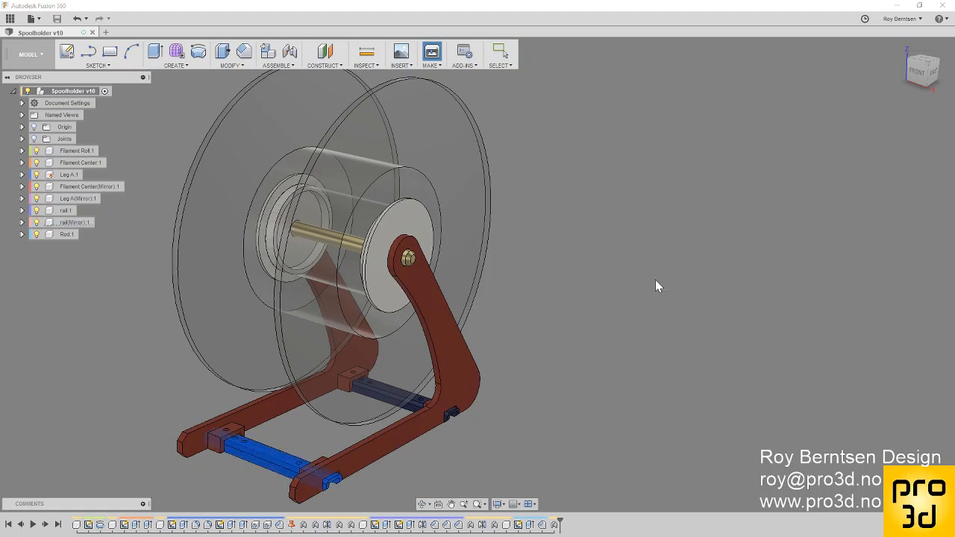
type("rail")
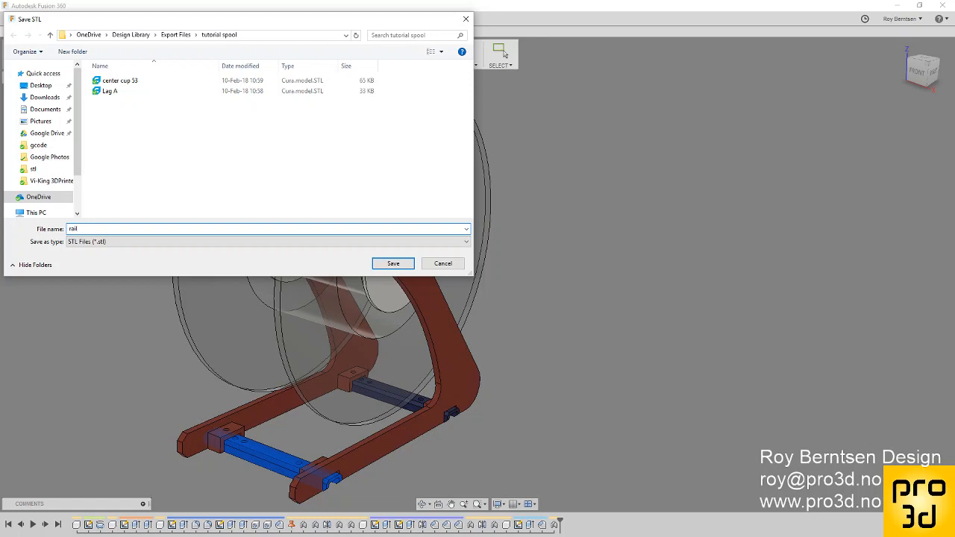
key("Return")
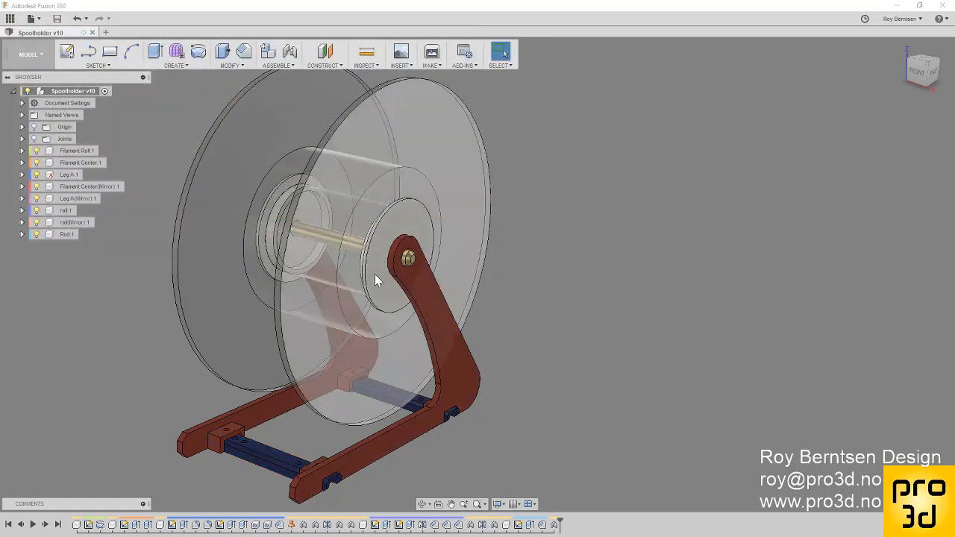
Step: Export the mirrored leg as an STL file, reusing the first leg's file name but ending in B: "Lag B"
left_click(432, 51)
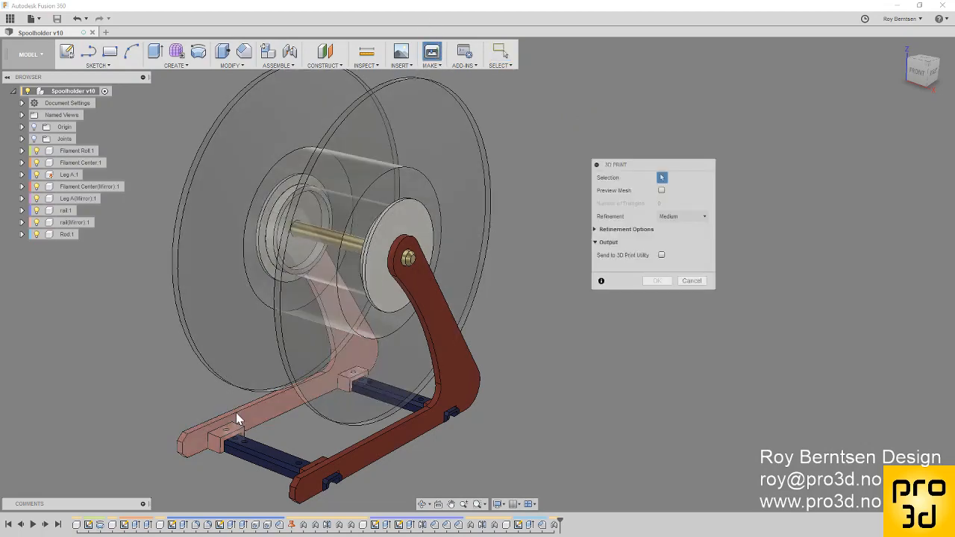
left_click(240, 420)
left_click(657, 280)
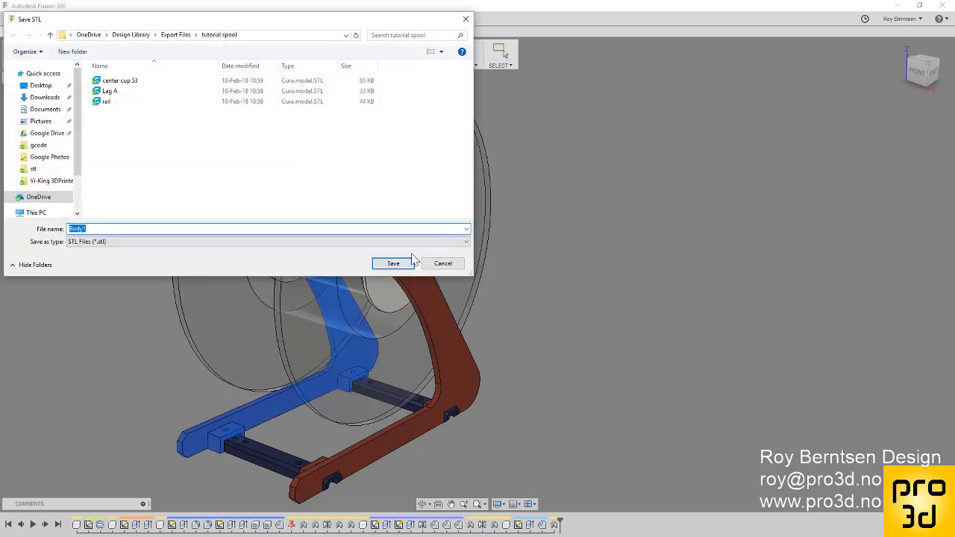
left_click(113, 91)
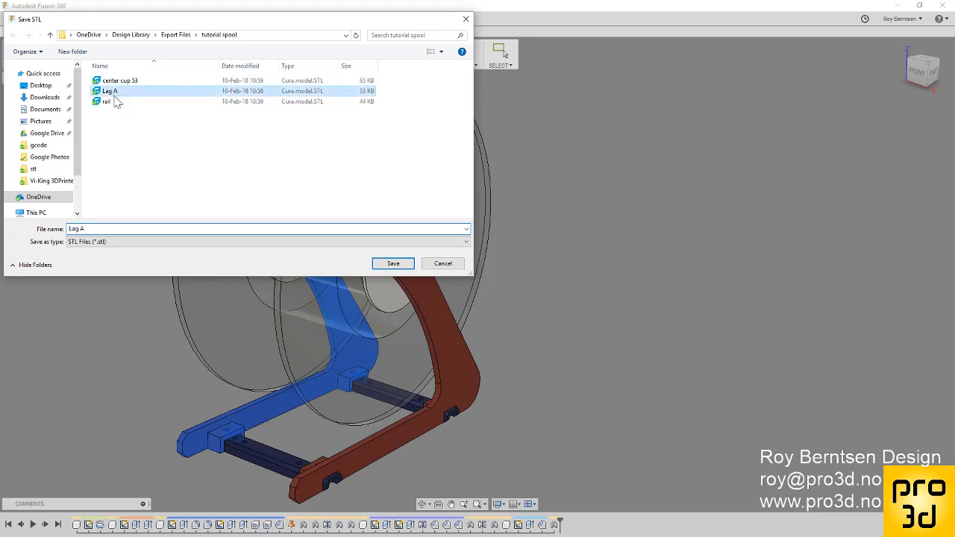
double_click(82, 229)
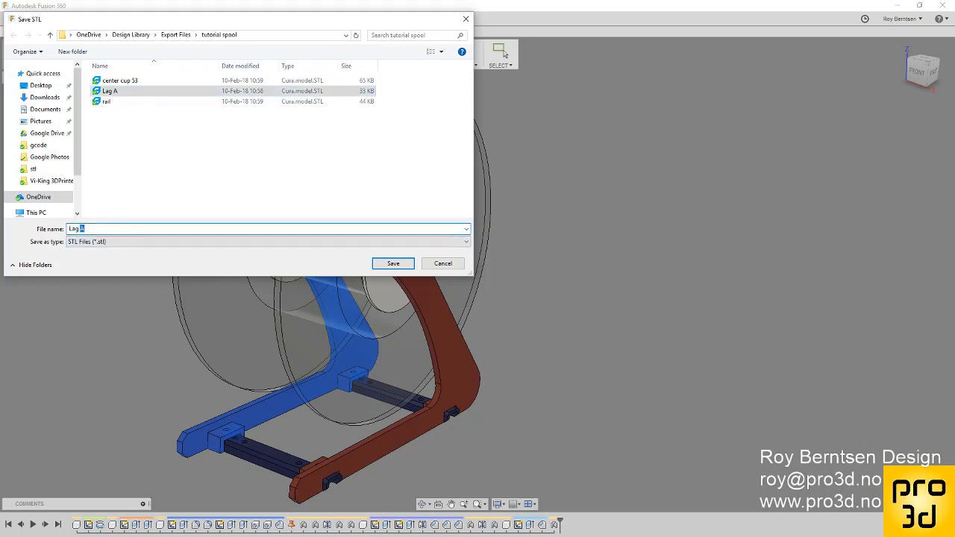
type("B")
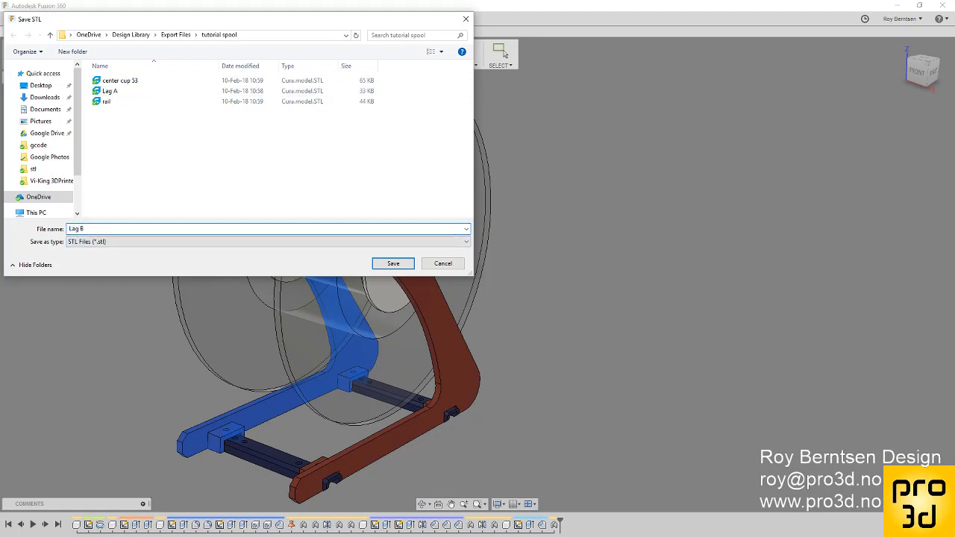
key("Return")
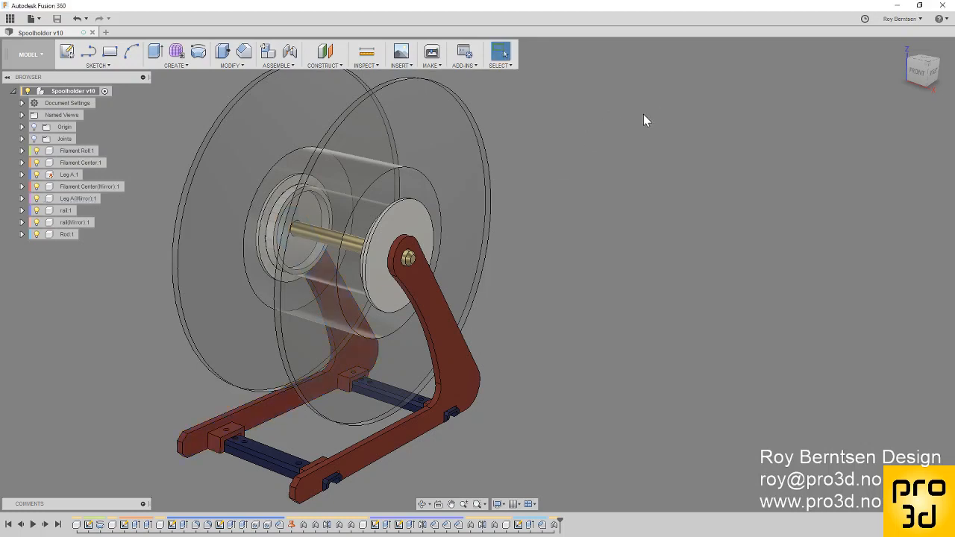
Step: Export the gold rod as an STL file named "rod 9mm" in the tutorial spool folder
left_click(432, 52)
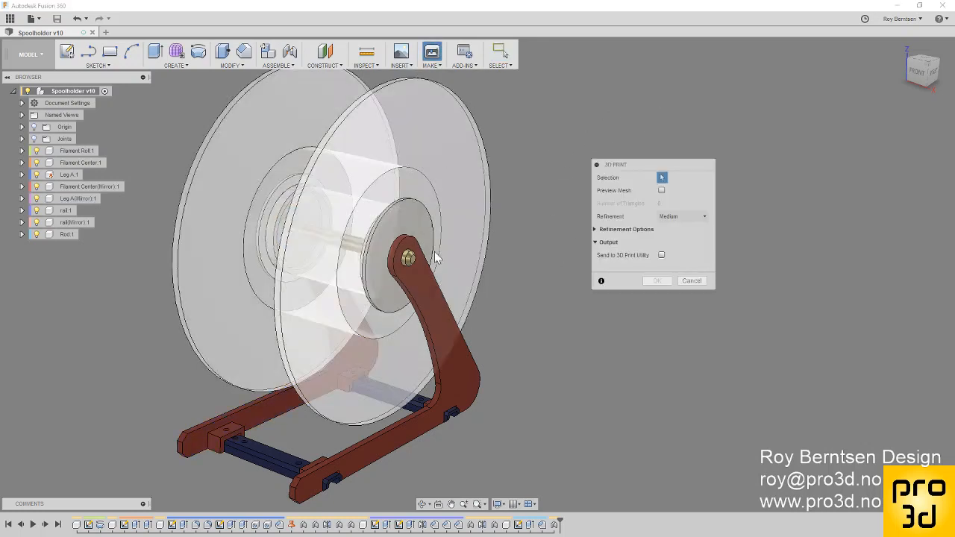
left_click(409, 259)
left_click(657, 281)
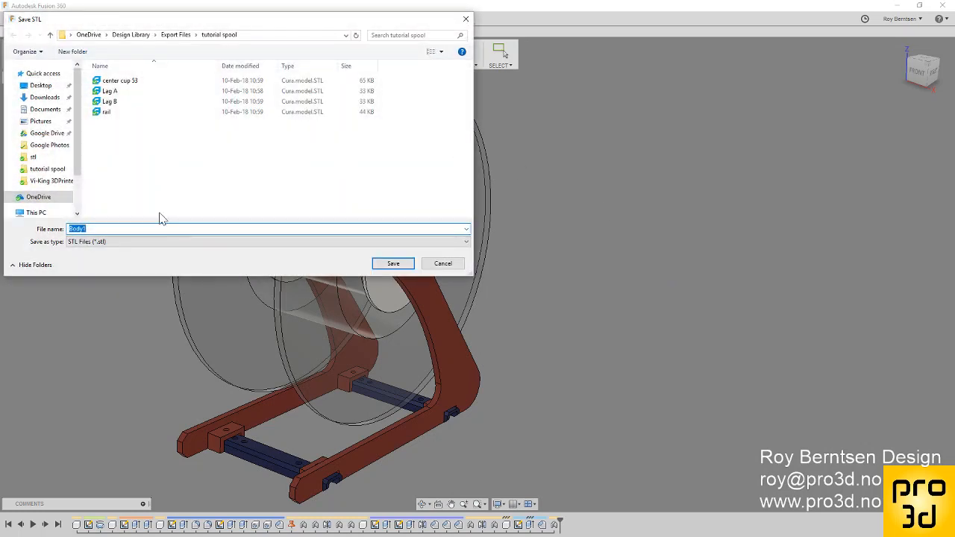
type("rod 9mm")
key("Return")
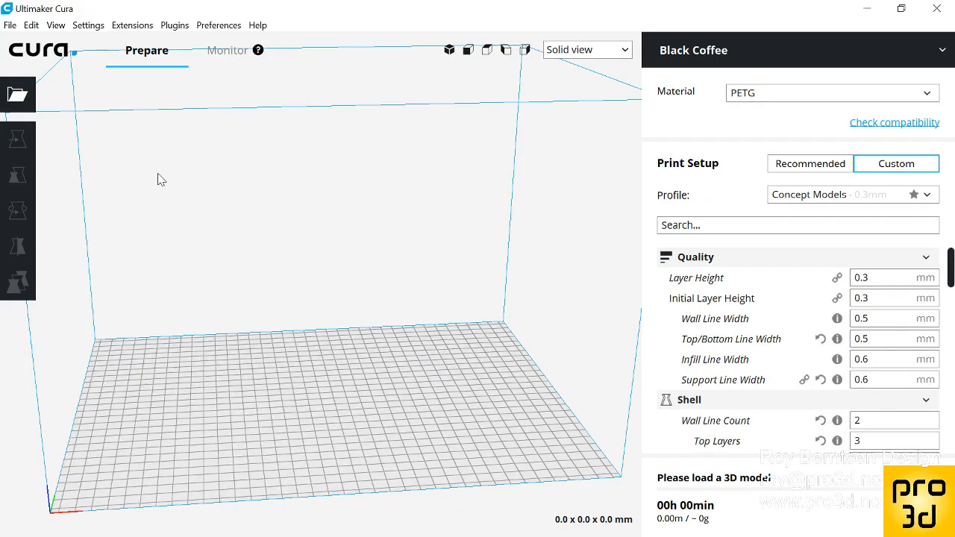
Step: Switch to Cura and load all five STL files from the tutorial spool folder onto the build plate
left_click(18, 94)
scroll(88, 108, "down", 2)
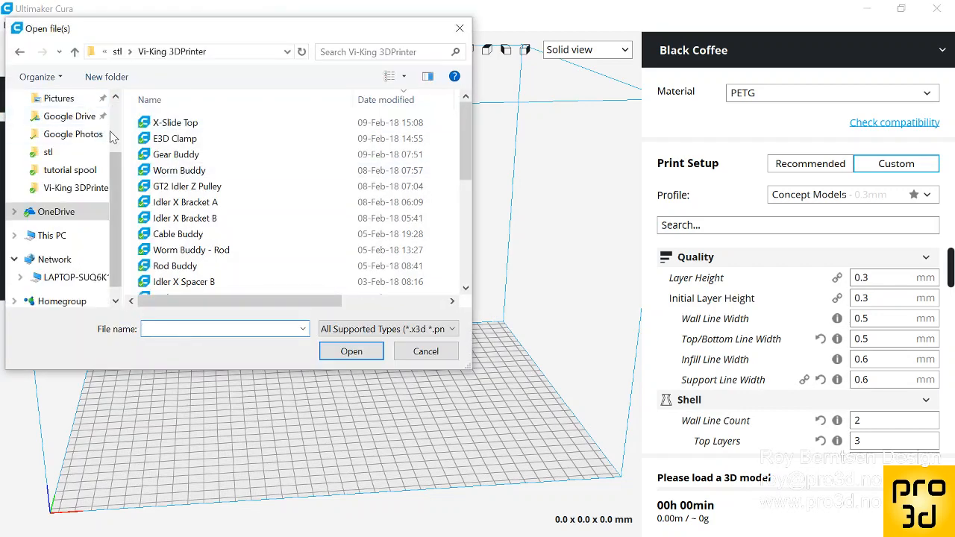
left_click(117, 51)
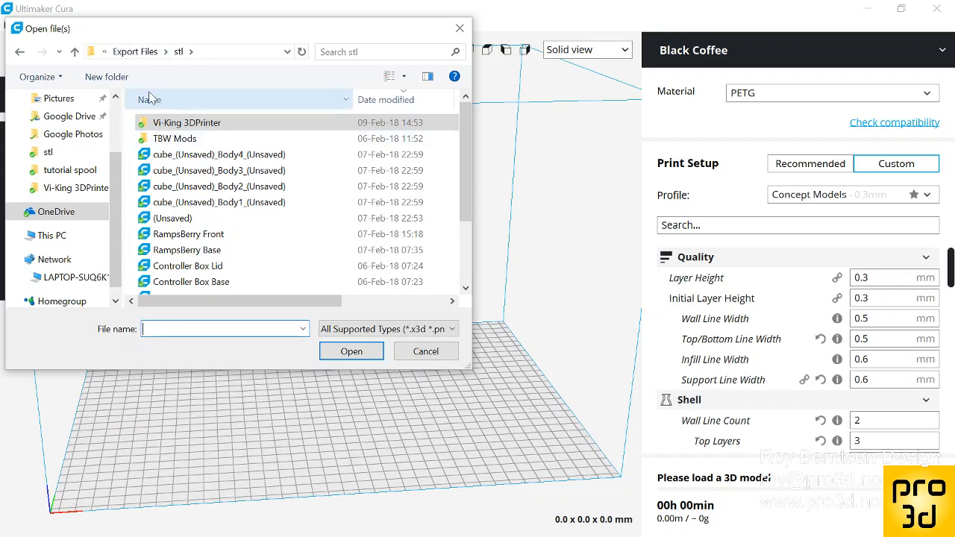
left_click(139, 51)
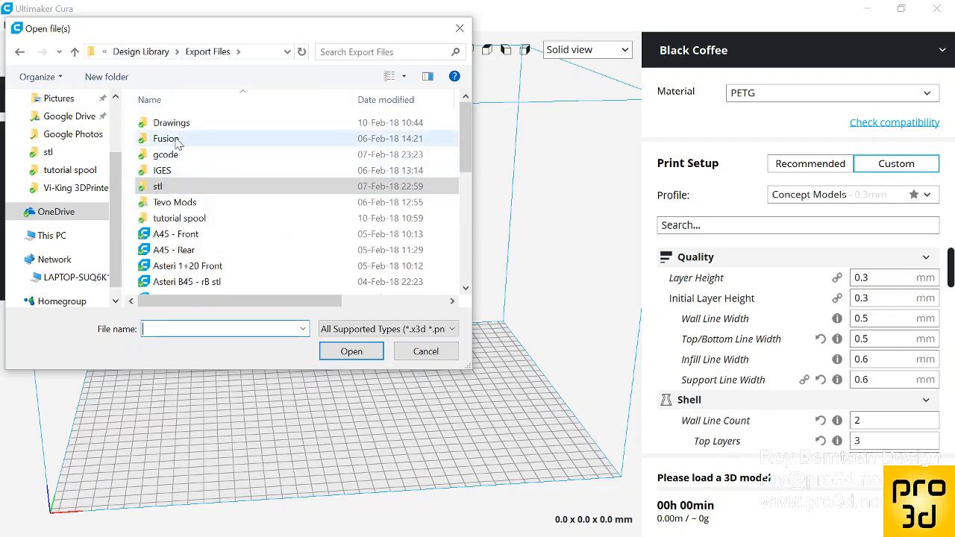
double_click(180, 221)
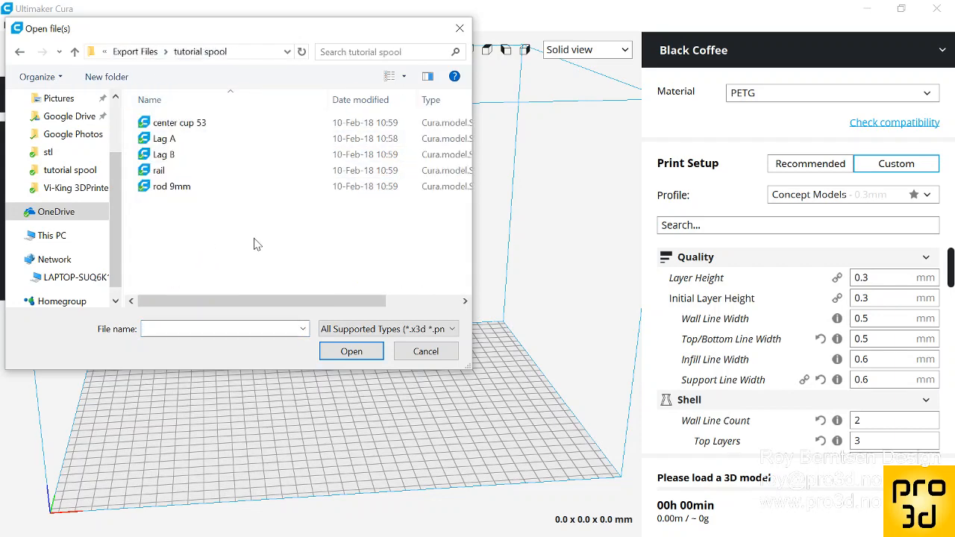
left_click_drag(279, 261, 198, 120)
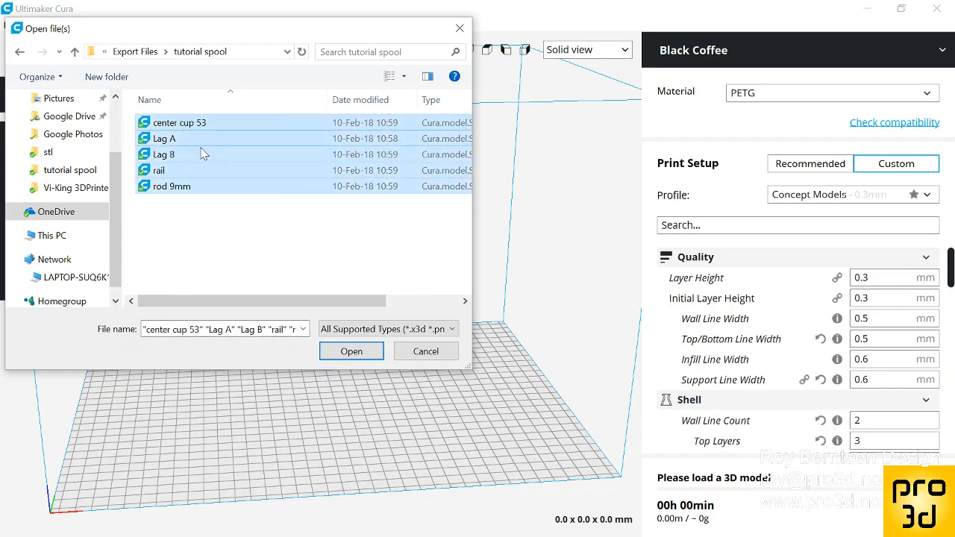
left_click(364, 355)
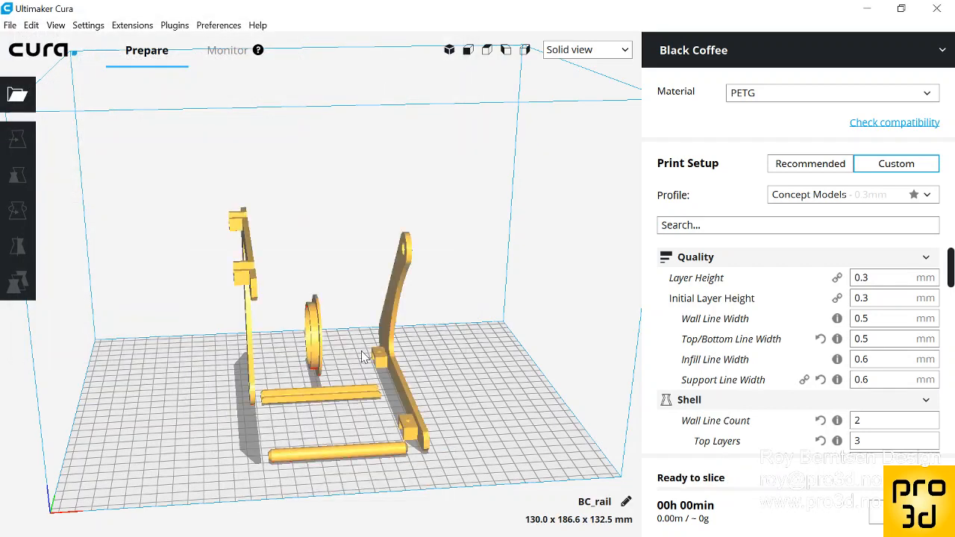
Step: Rotate the standing leg that has its rod hole at the upper end so that it lies flat on the build plate
left_click(389, 338)
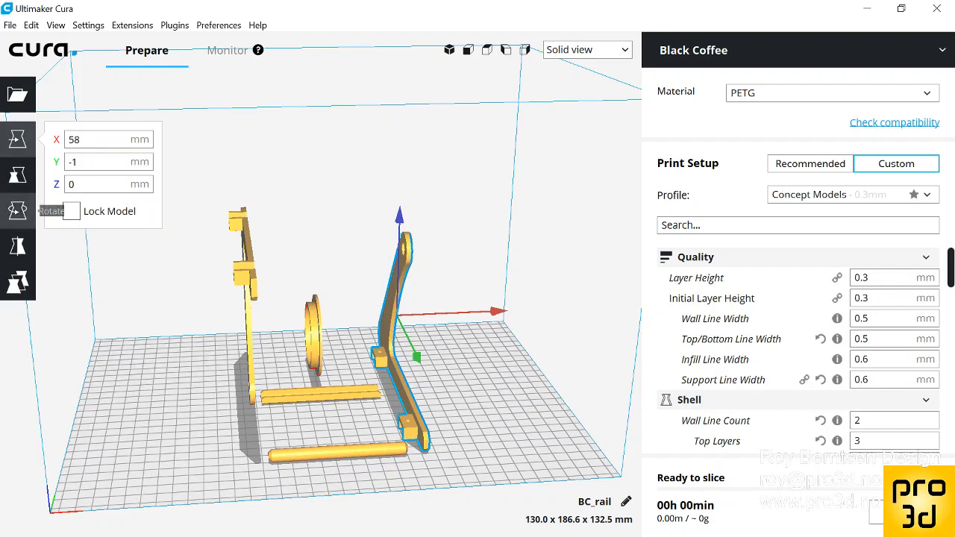
left_click(21, 211)
right_click_drag(280, 321, 366, 291)
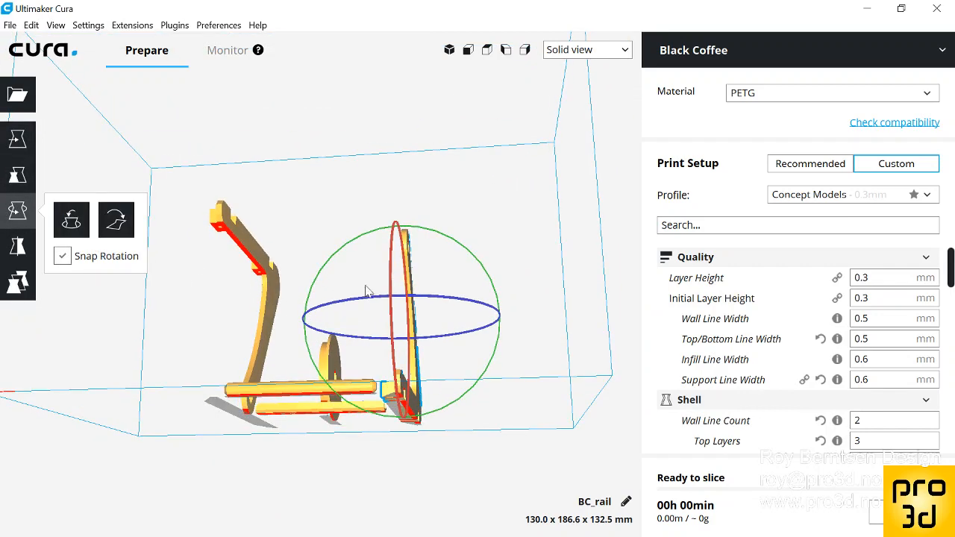
left_click_drag(459, 249, 440, 363)
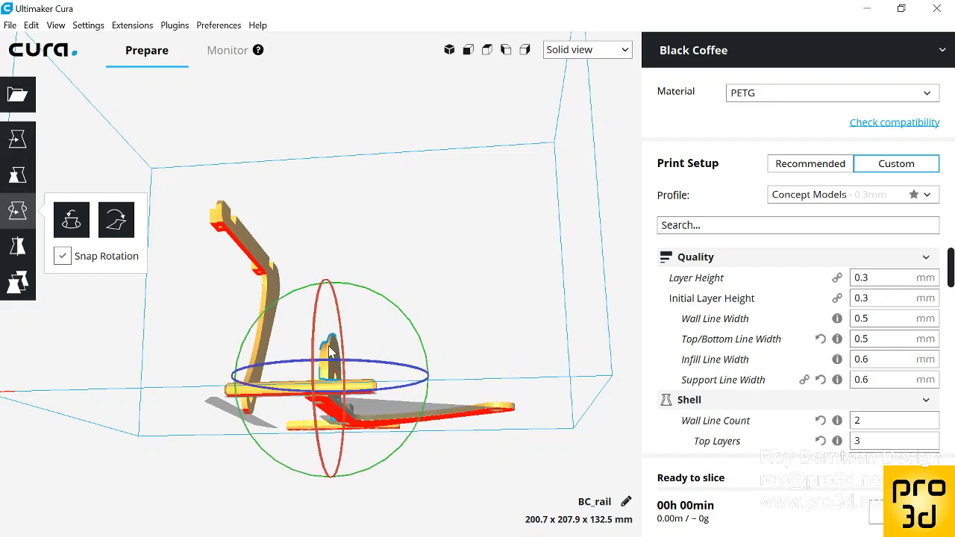
Step: Rotate the upright round hub and the remaining standing leg so that both lie flat on the build plate
left_click_drag(358, 290, 401, 388)
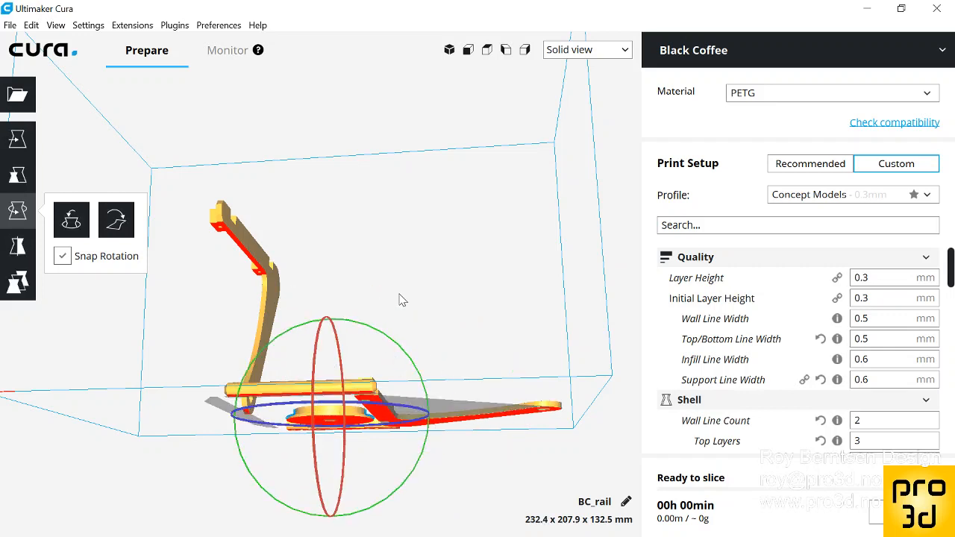
right_click_drag(410, 297, 437, 334)
left_click(247, 243)
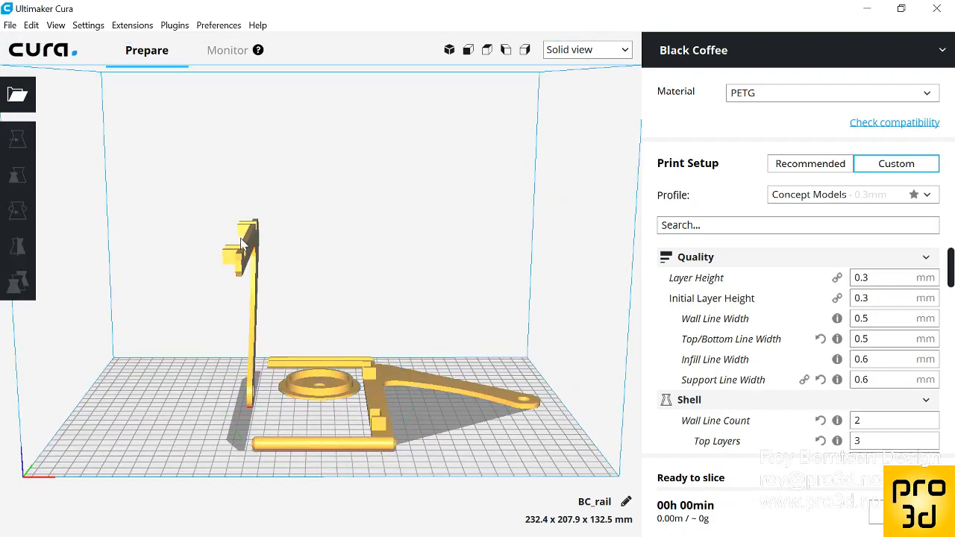
left_click(248, 247)
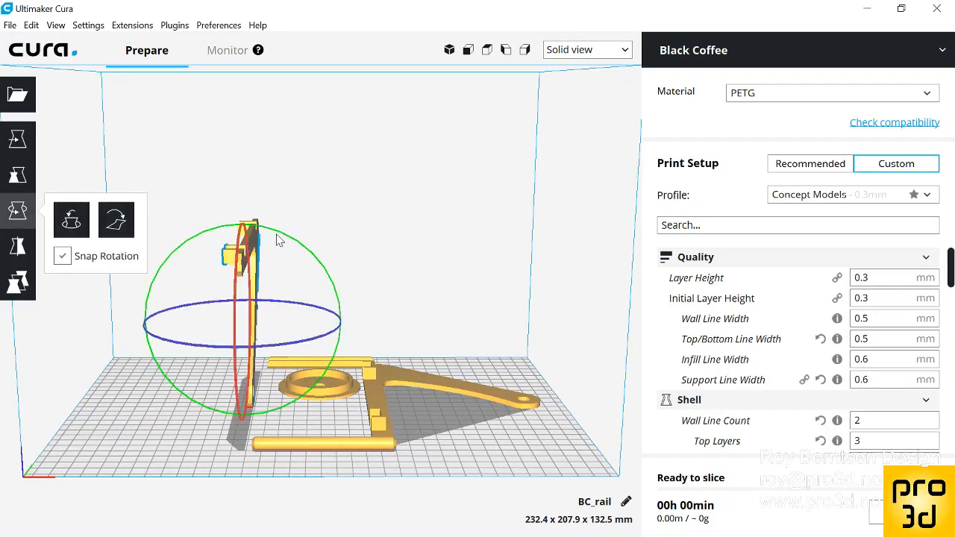
left_click_drag(289, 232, 332, 383)
left_click(404, 302)
right_click_drag(408, 284, 341, 334)
Step: Select the round hub and the perforated rail together and multiply them with 1 copy
left_click(354, 341)
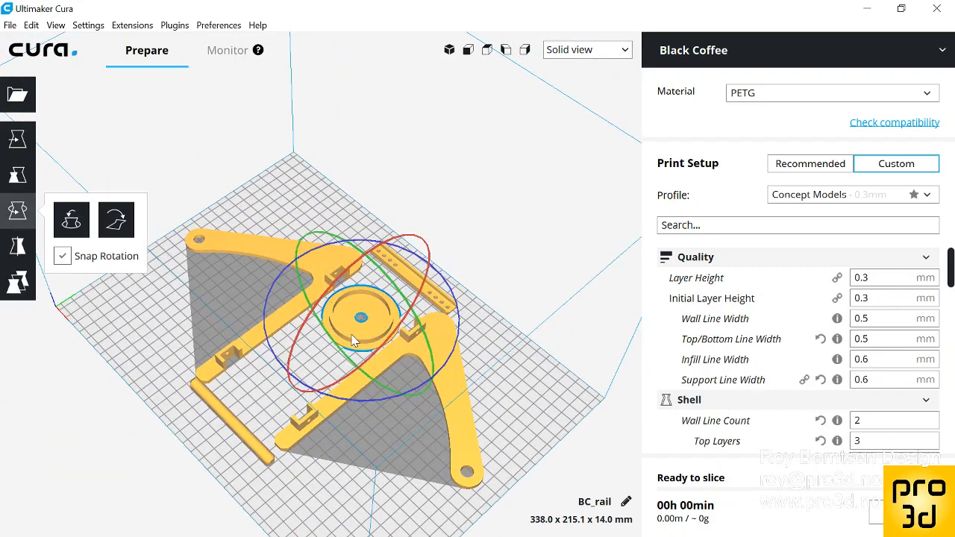
left_click(445, 309)
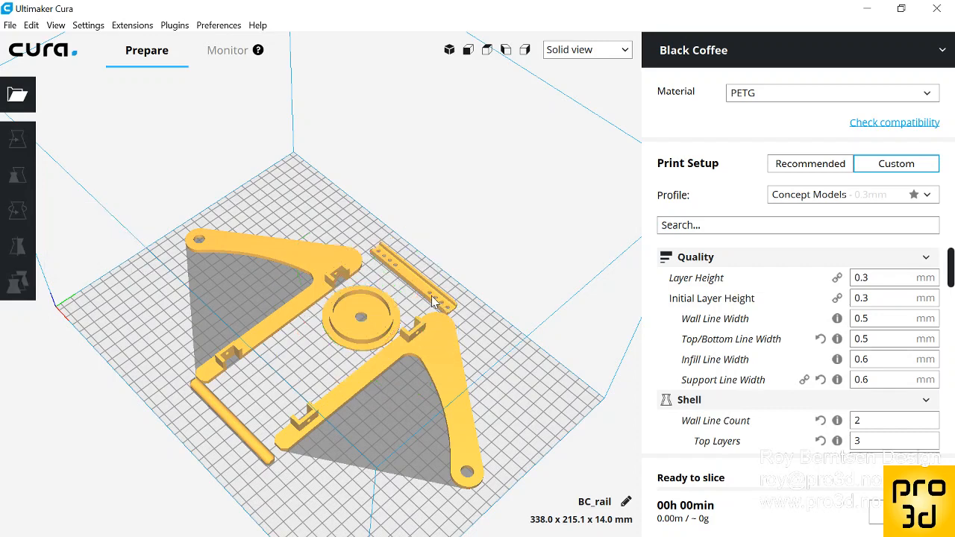
left_click(433, 301)
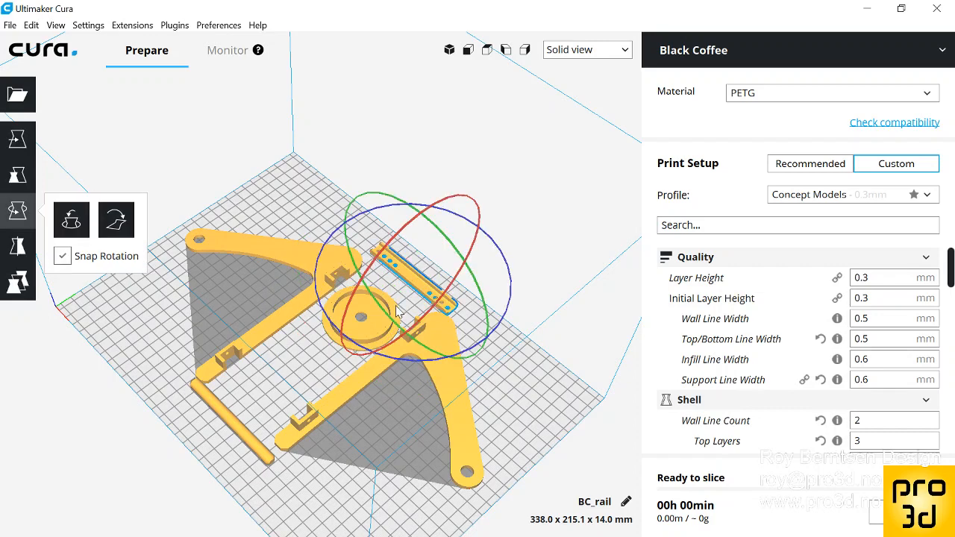
left_click(398, 312, "ctrl")
right_click(398, 312)
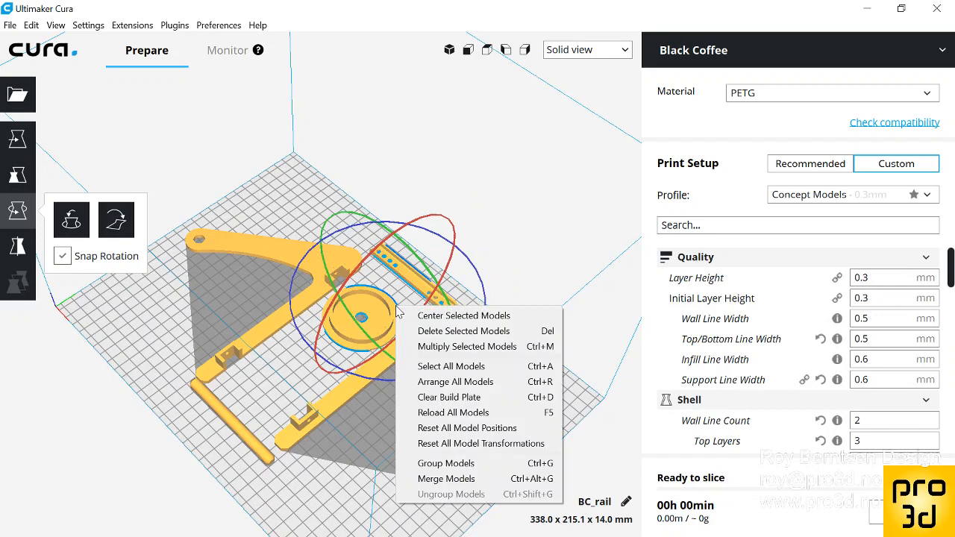
left_click(458, 347)
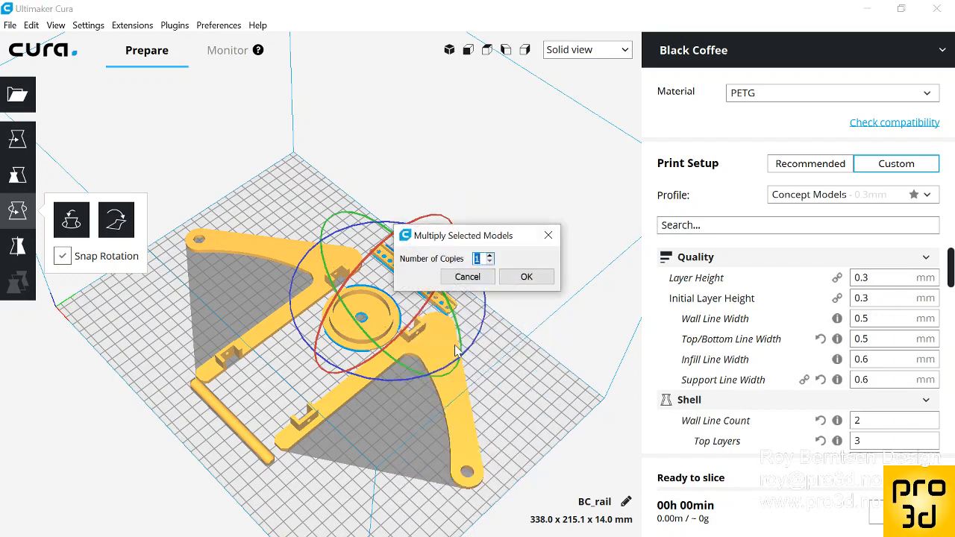
left_click(527, 279)
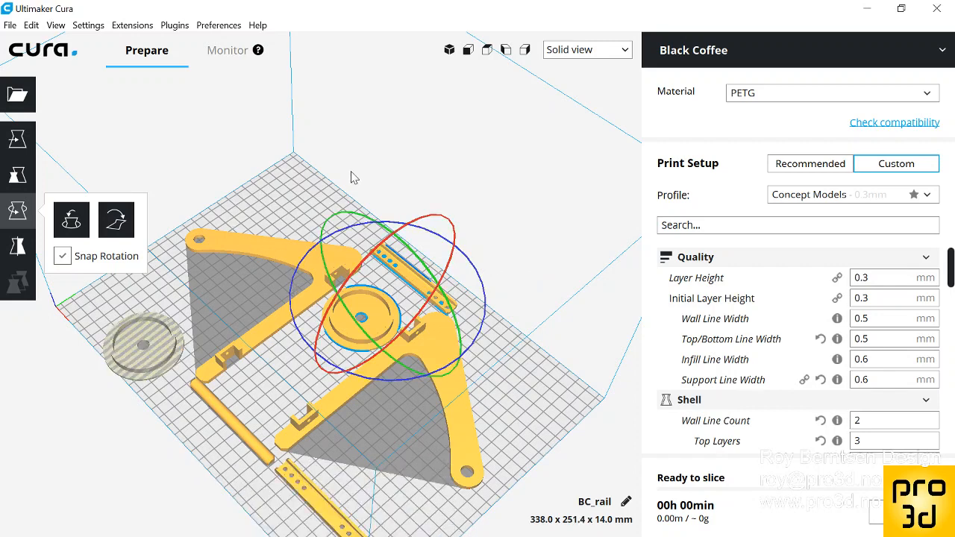
Step: Move the hub copy that overhangs the printable area fully onto the build plate, clear of the neighbouring leg
left_click(349, 191)
right_click_drag(371, 200, 304, 370)
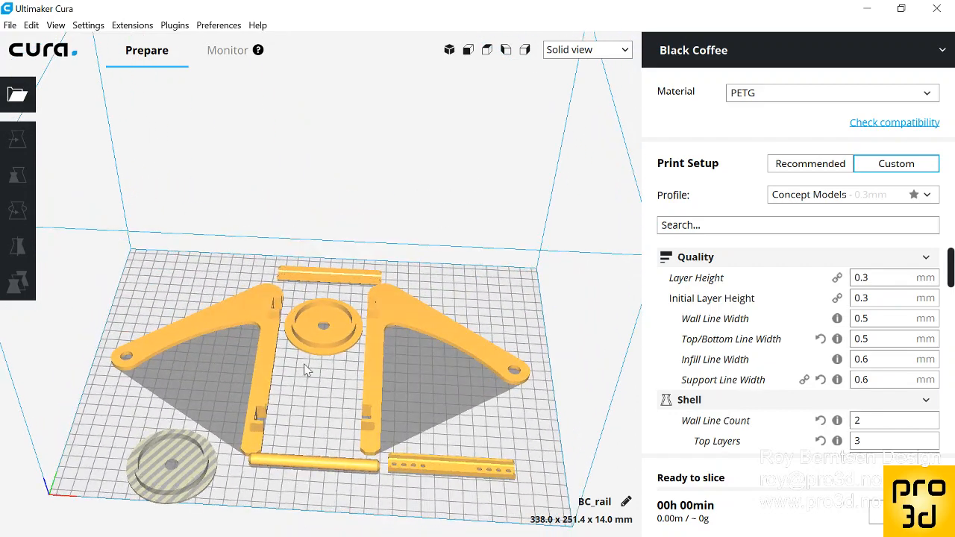
left_click(173, 452)
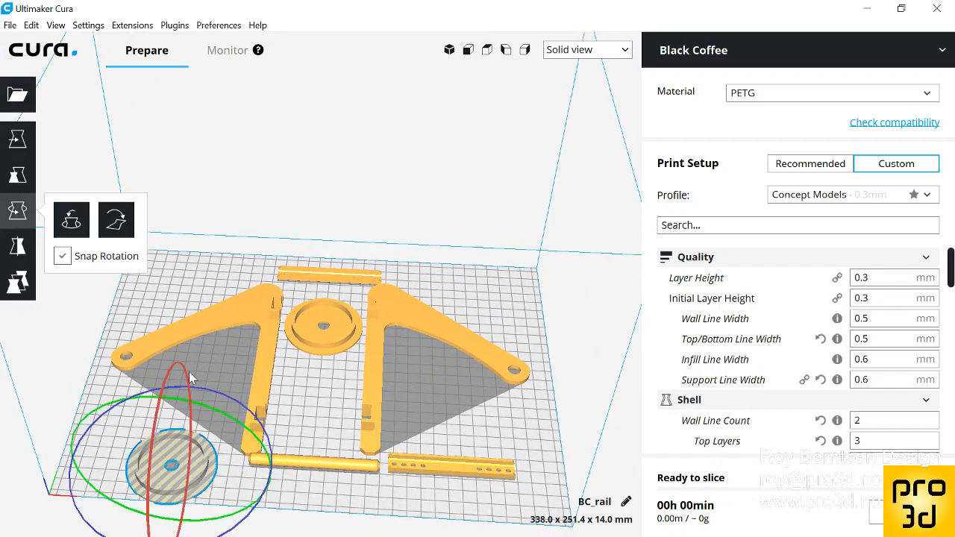
right_click_drag(189, 372, 247, 357)
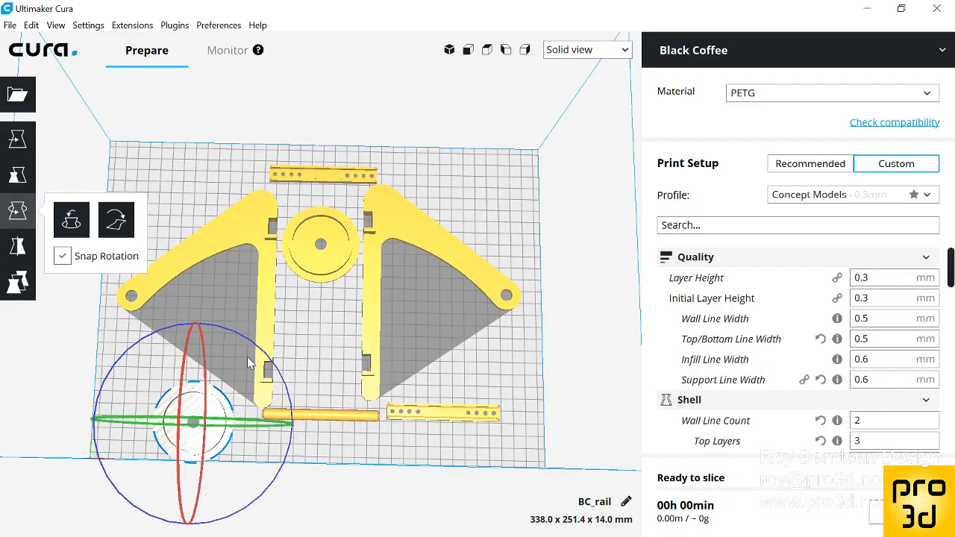
left_click(18, 139)
left_click_drag(182, 406, 153, 375)
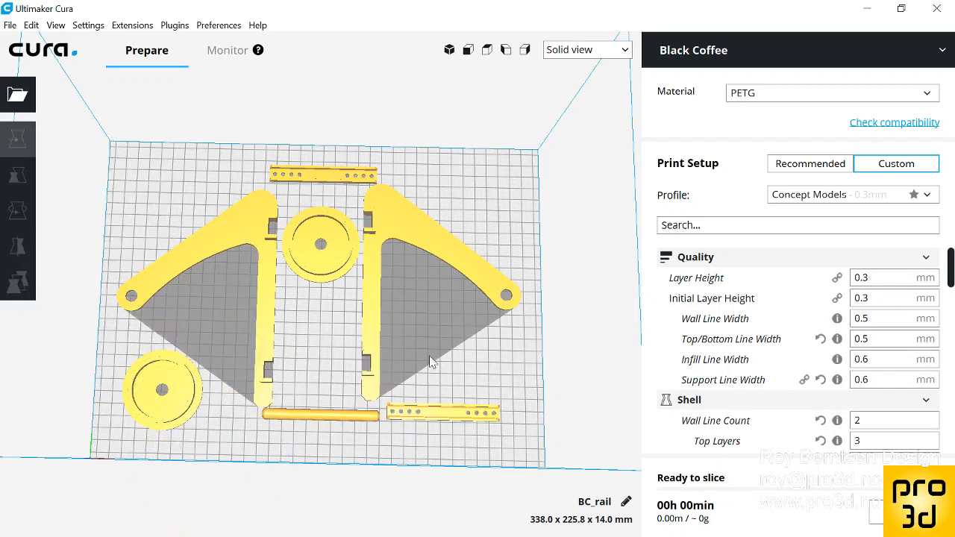
Step: Examine the layout of all the parts on the build plate from several angles
left_click(435, 374)
right_click_drag(431, 340, 329, 287)
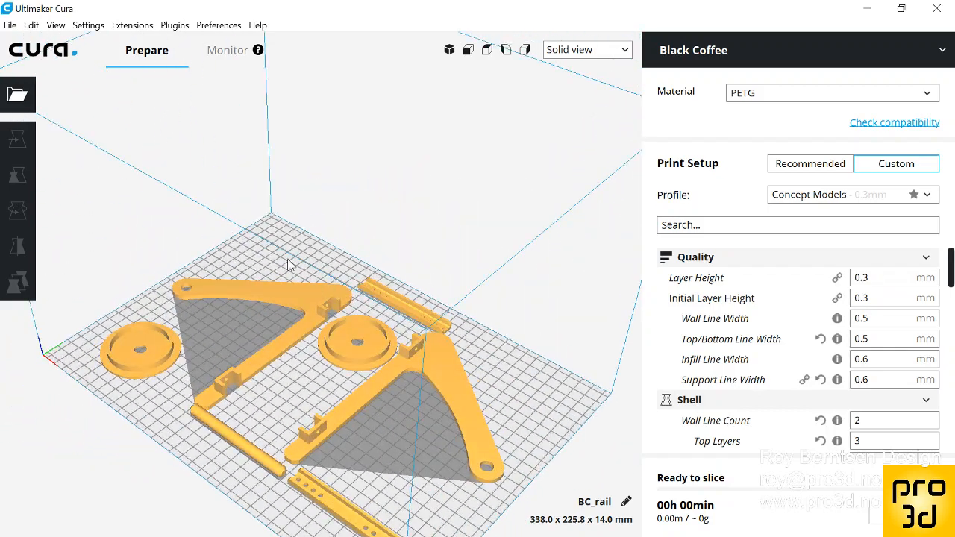
scroll(215, 299, "down", 3)
scroll(356, 379, "up", 3)
scroll(364, 379, "down", 3)
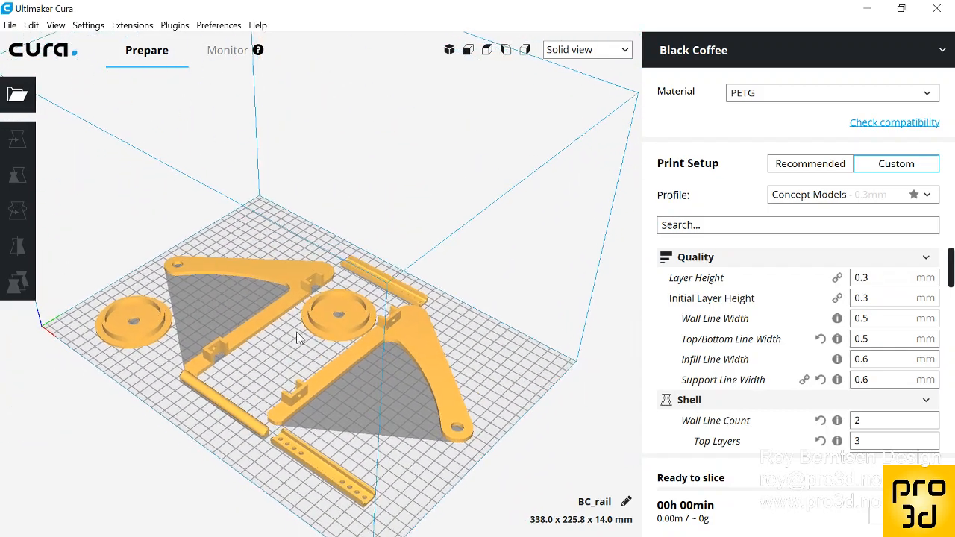
right_click_drag(292, 384, 281, 355)
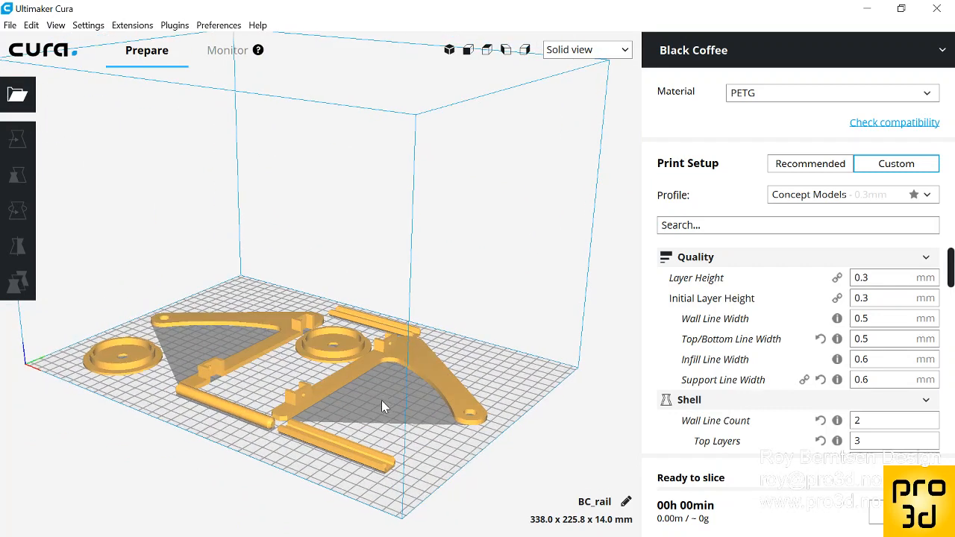
scroll(381, 402, "up", 3)
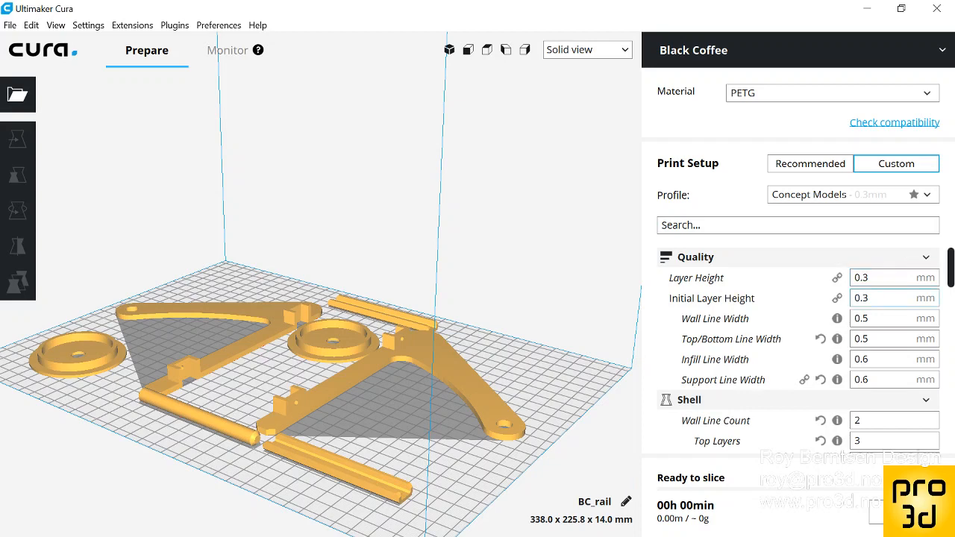
Step: Review the Quality and Shell print settings, including layer height, line widths, wall line count and top and bottom layers
mouse_move(888, 278)
mouse_move(867, 318)
mouse_move(867, 339)
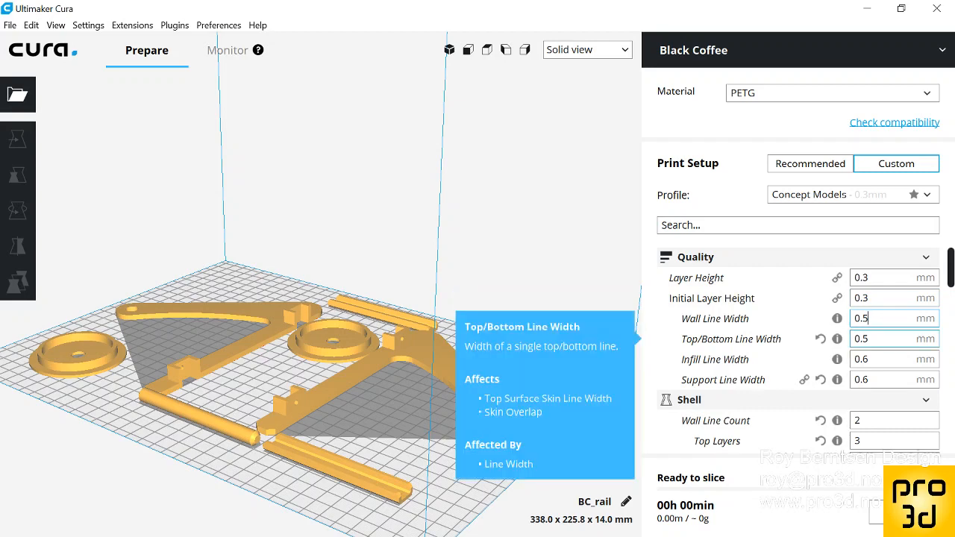
mouse_move(867, 359)
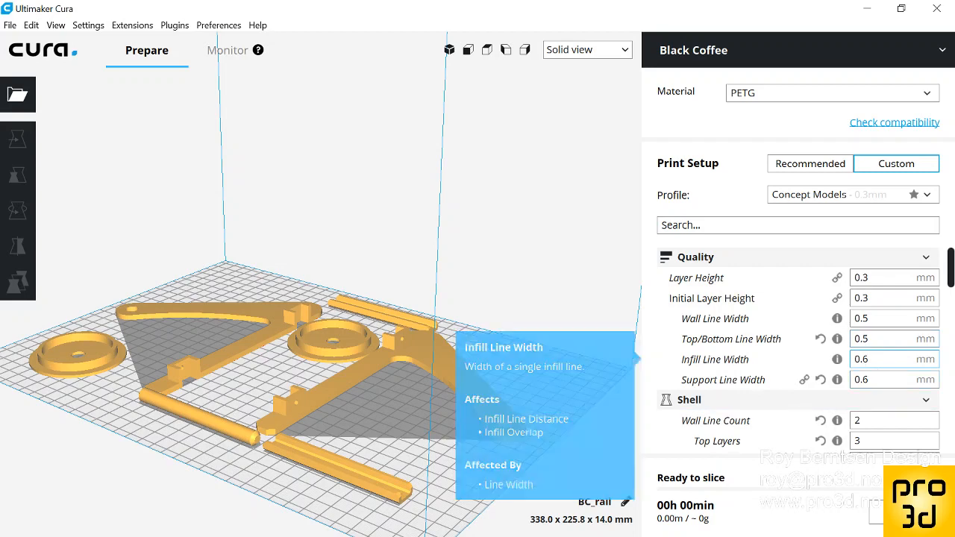
scroll(890, 396, "down", 1)
scroll(890, 396, "down", 1)
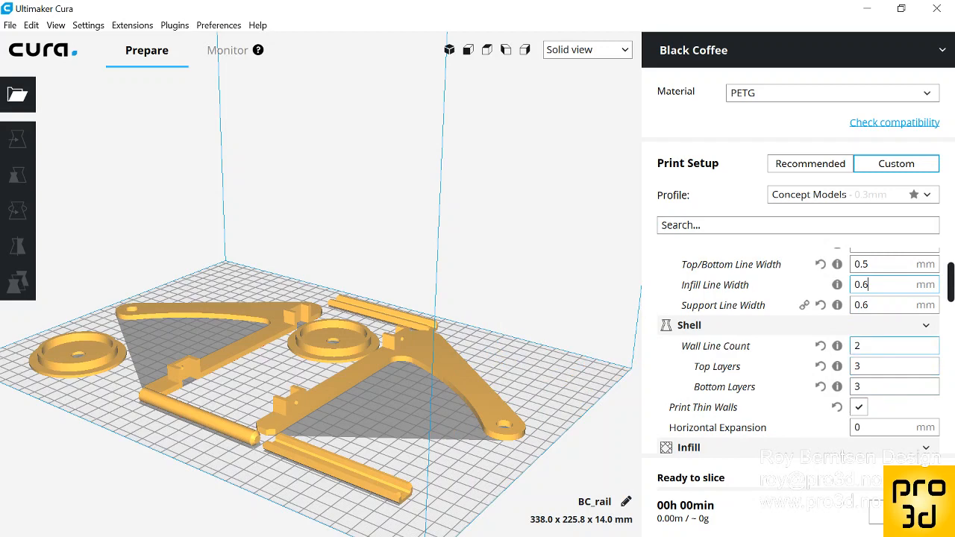
left_click(889, 346)
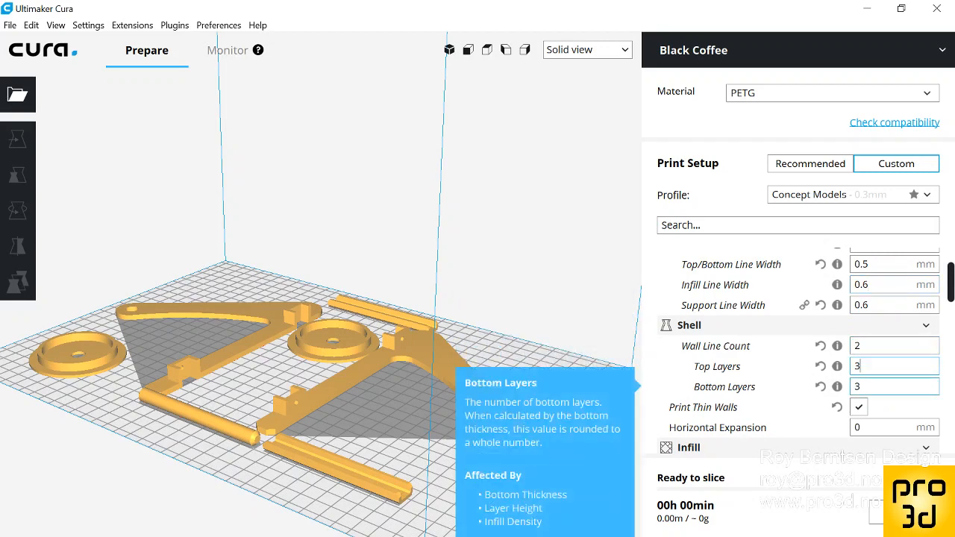
scroll(877, 370, "down", 2)
scroll(877, 370, "down", 3)
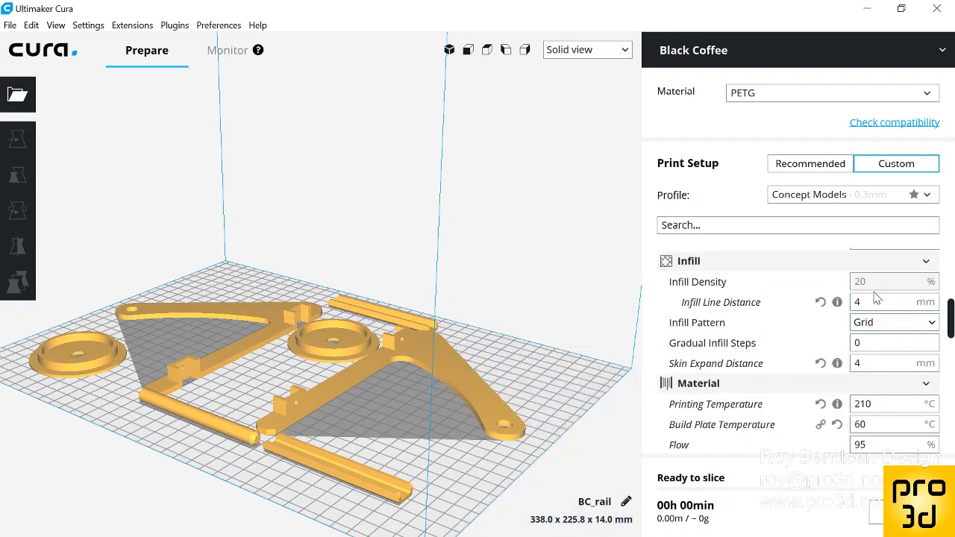
Step: Restore the infill line distance to its calculated value of 6.0 mm
mouse_move(881, 303)
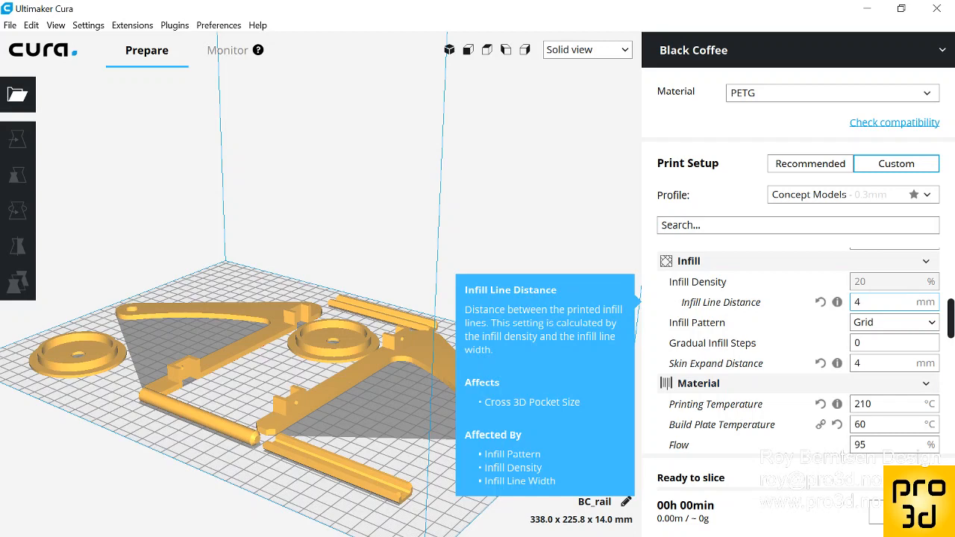
double_click(858, 302)
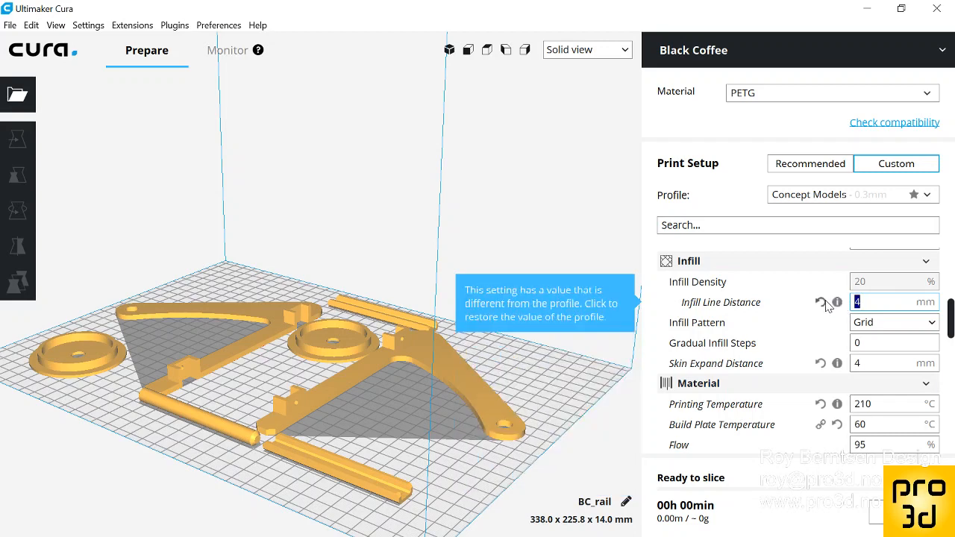
left_click(838, 302)
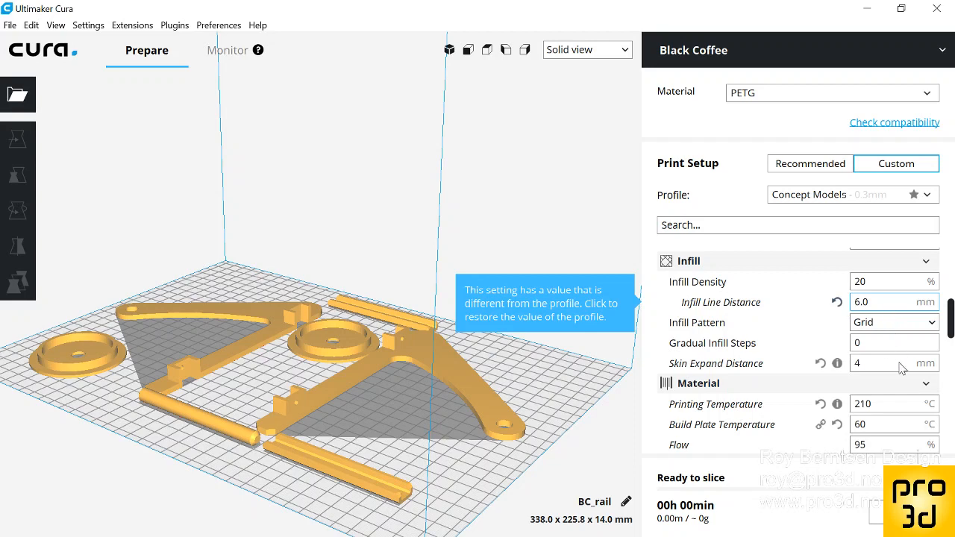
scroll(887, 369, "down", 5)
scroll(881, 371, "up", 5)
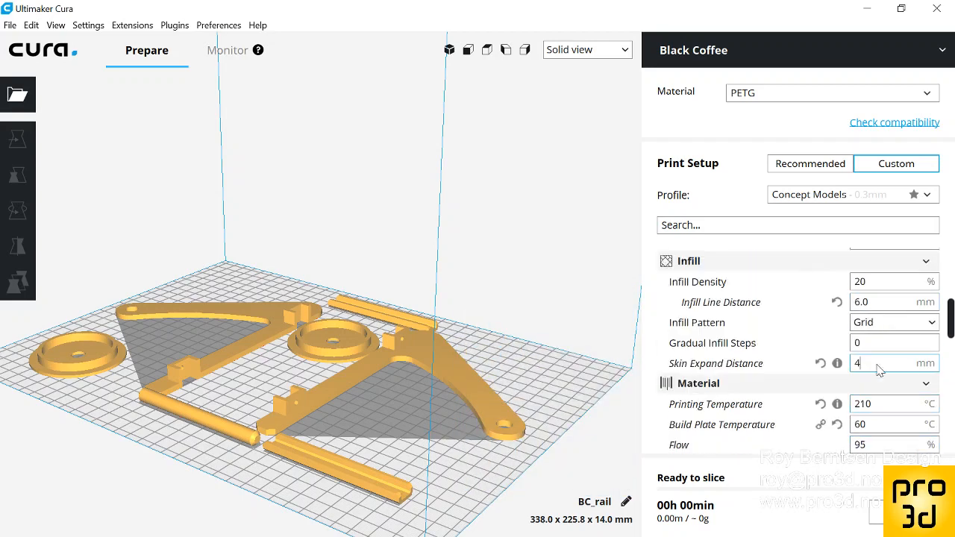
Step: Reset the infill, outer wall, inner wall and top/bottom speeds to the profile value of 50 mm/s
scroll(881, 371, "down", 3)
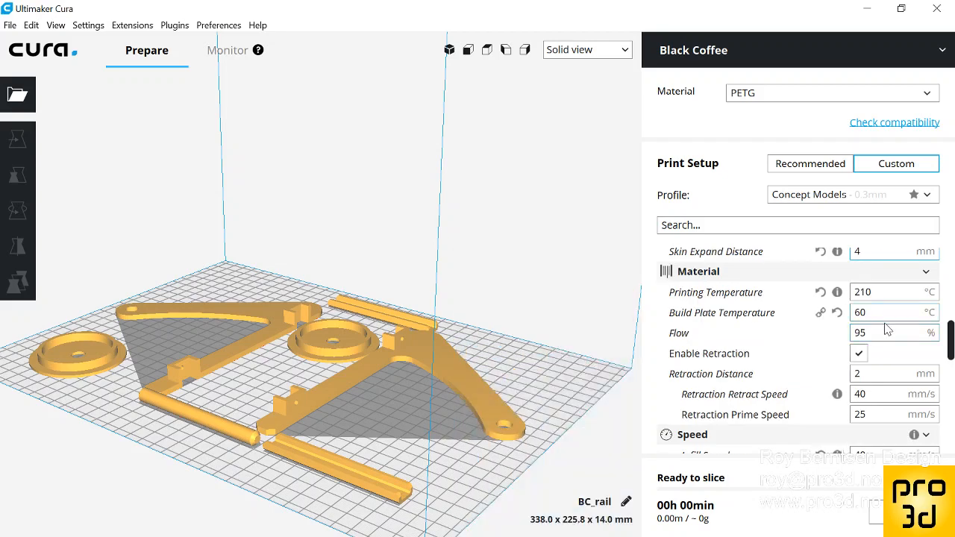
scroll(881, 298, "down", 2)
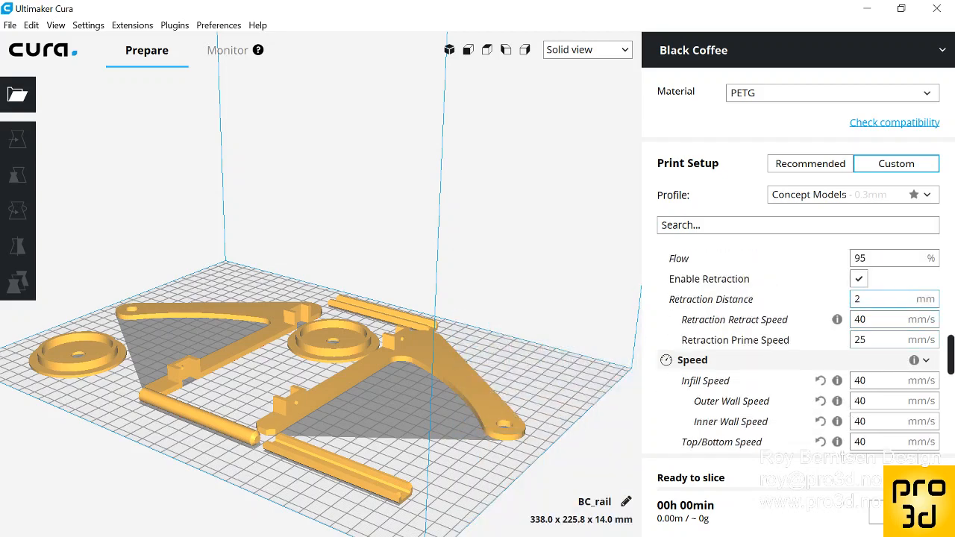
scroll(880, 336, "down", 3)
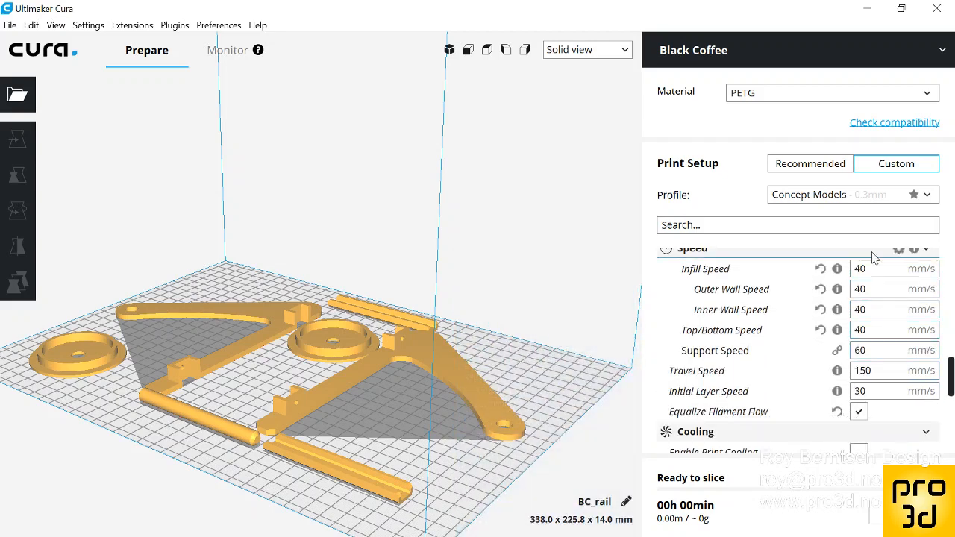
left_click(820, 269)
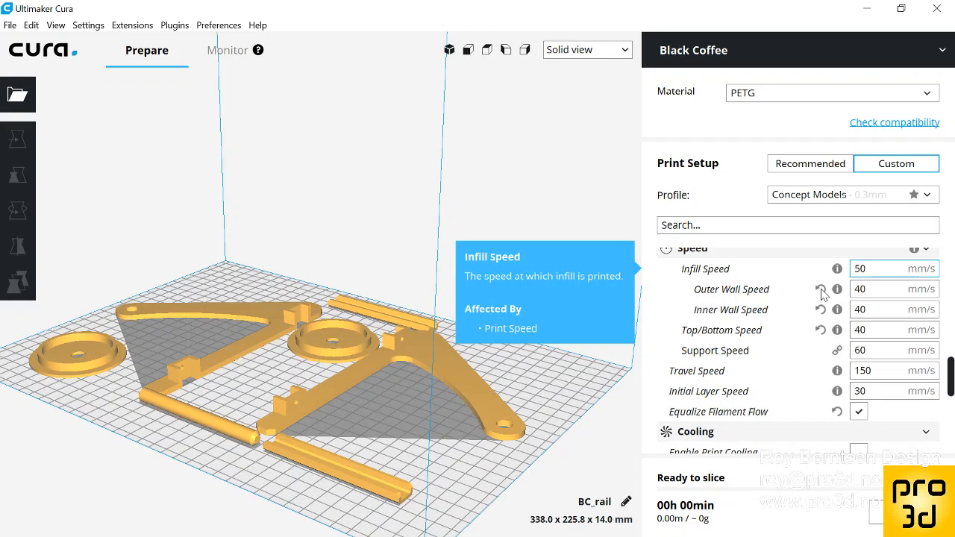
left_click(821, 291)
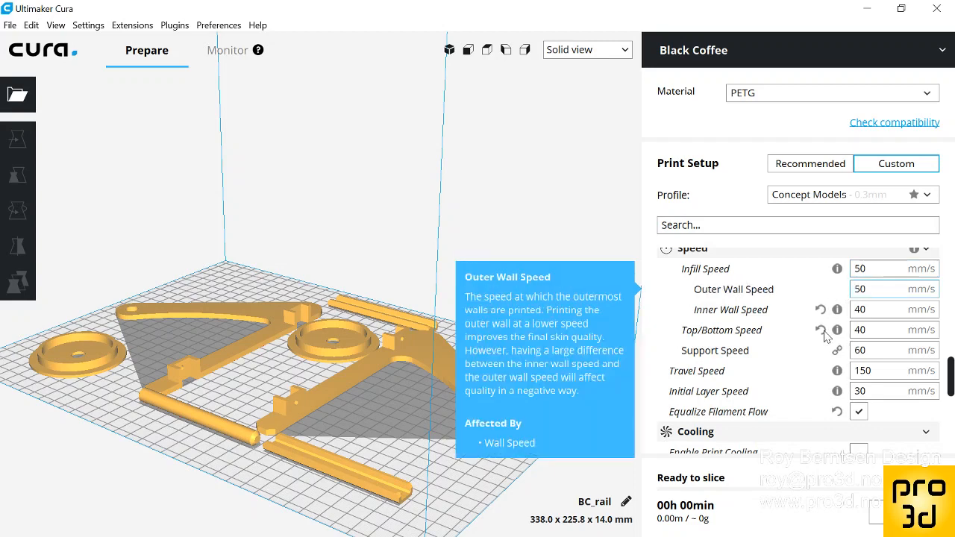
left_click(820, 309)
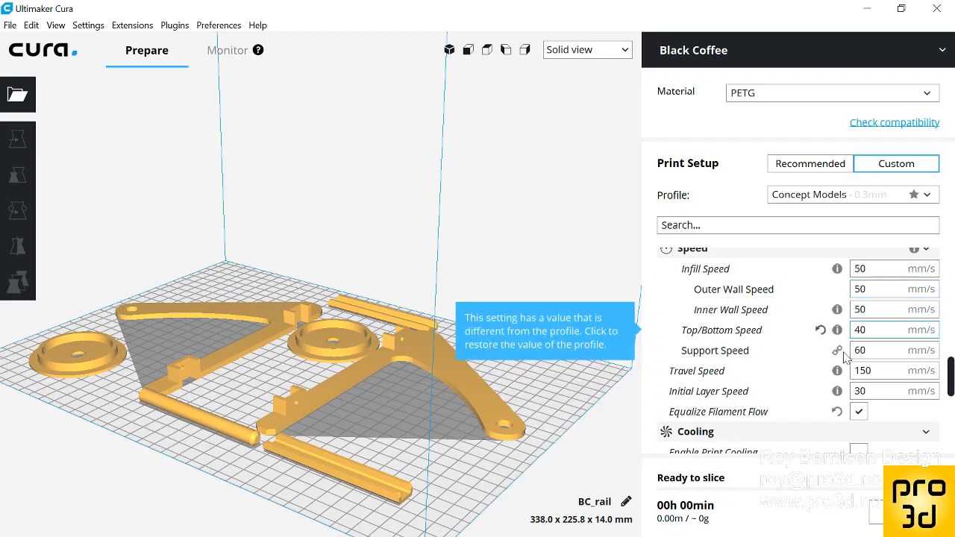
left_click(821, 331)
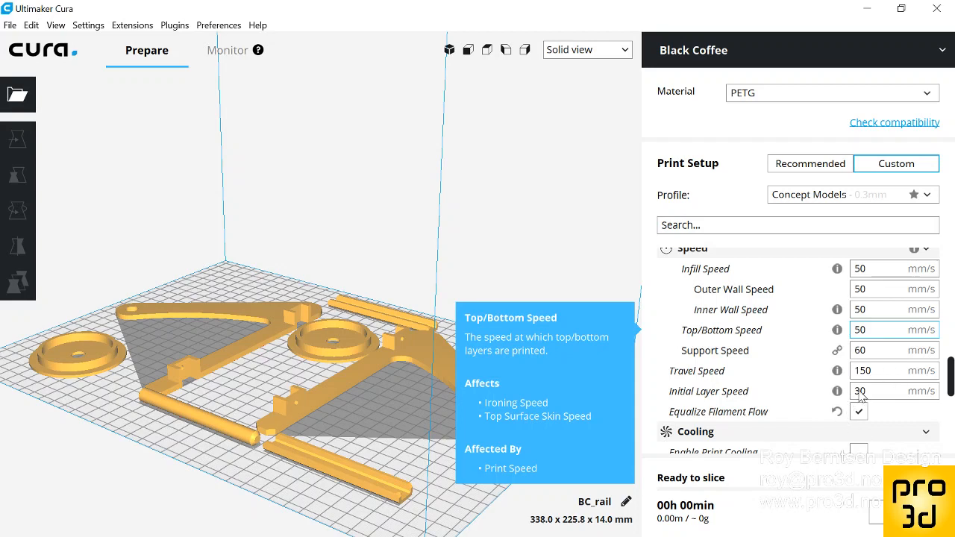
Step: Turn off support generation and slice the arranged parts
scroll(870, 405, "down", 5)
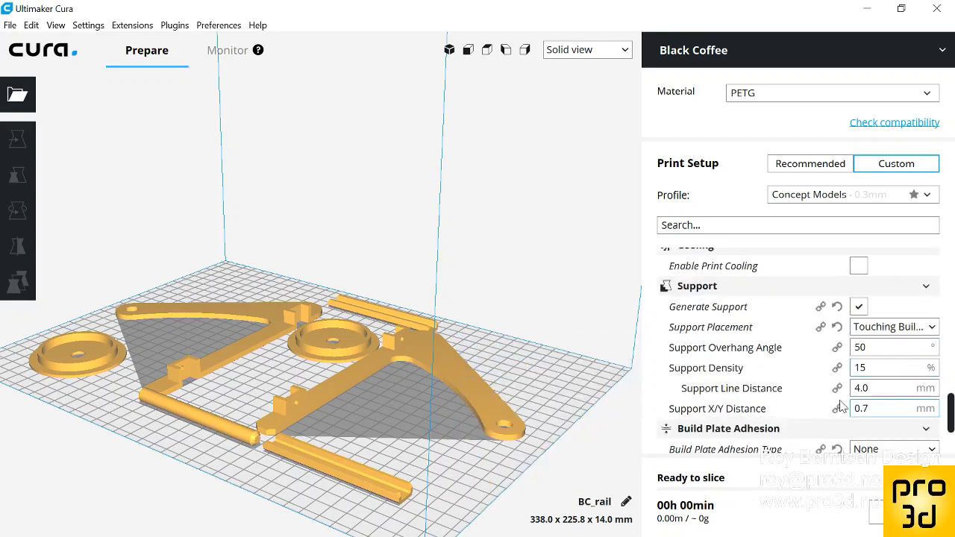
left_click(863, 310)
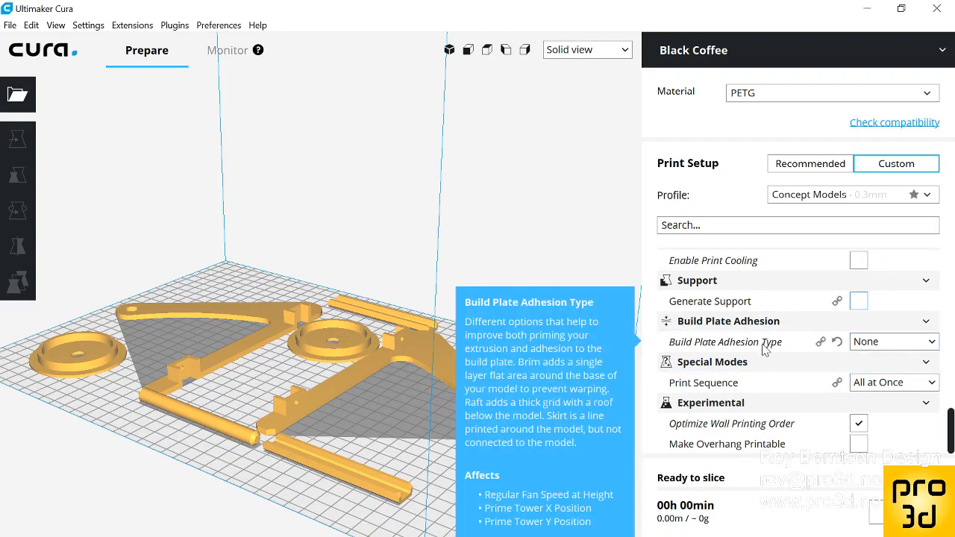
mouse_move(892, 390)
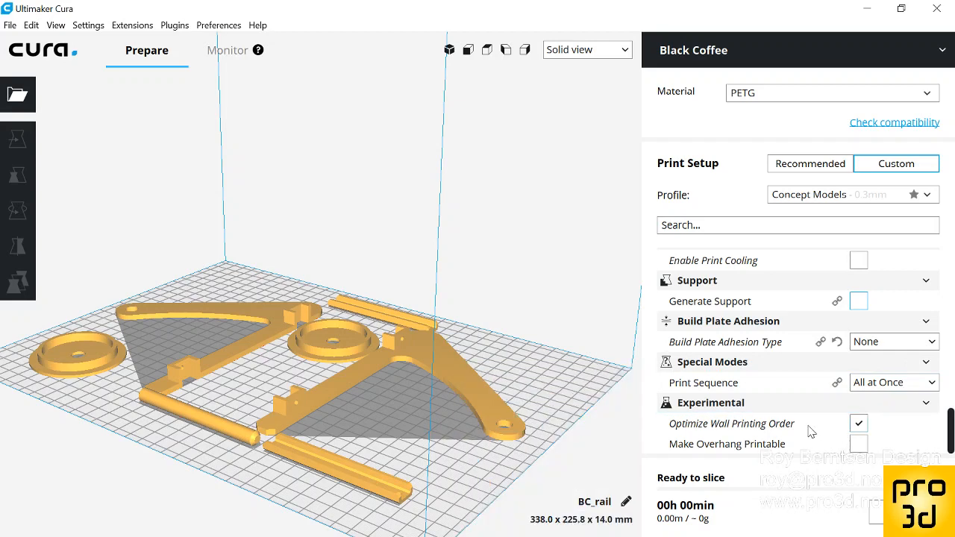
mouse_move(747, 432)
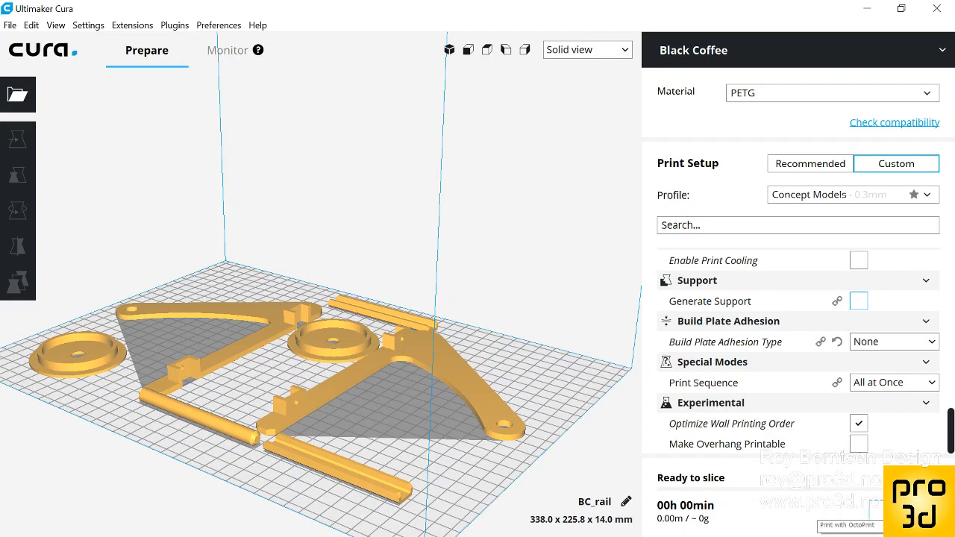
key("ctrl+p")
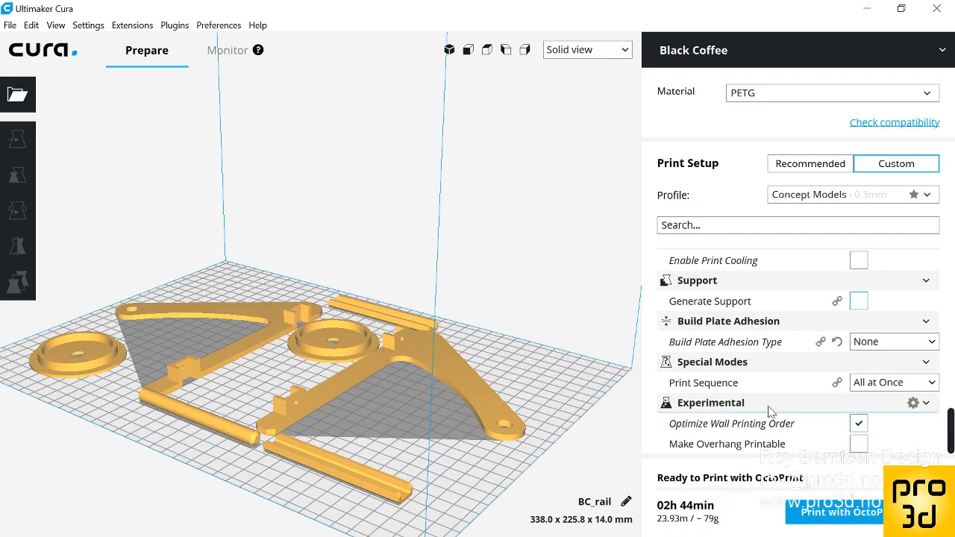
Step: Switch to Layer view and inspect the sliced parts with all layers shown
left_click(571, 51)
left_click(569, 98)
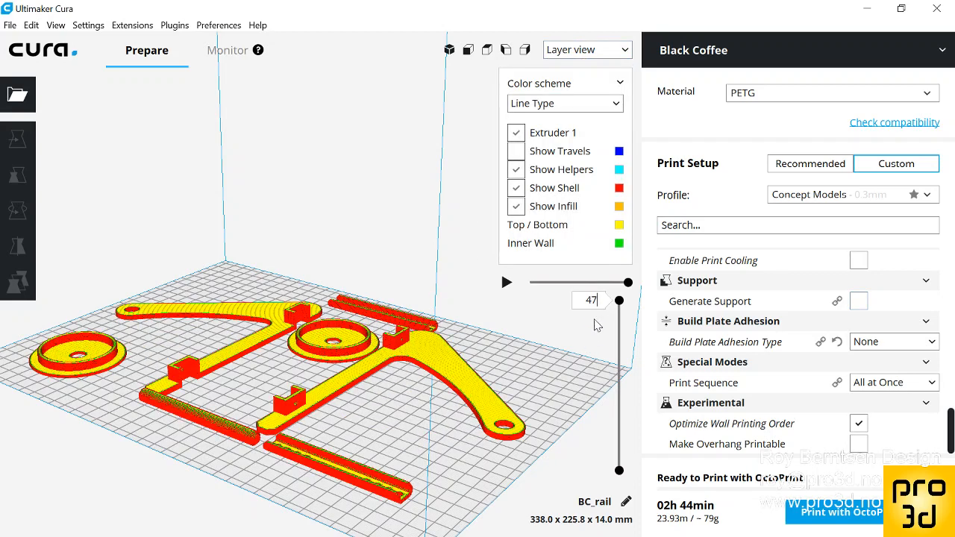
left_click_drag(620, 301, 645, 299)
right_click_drag(240, 390, 213, 395)
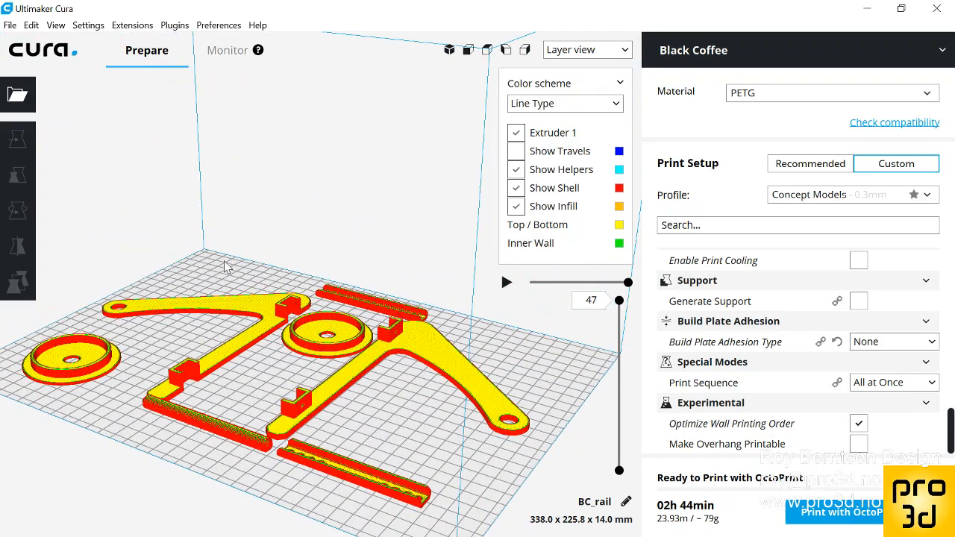